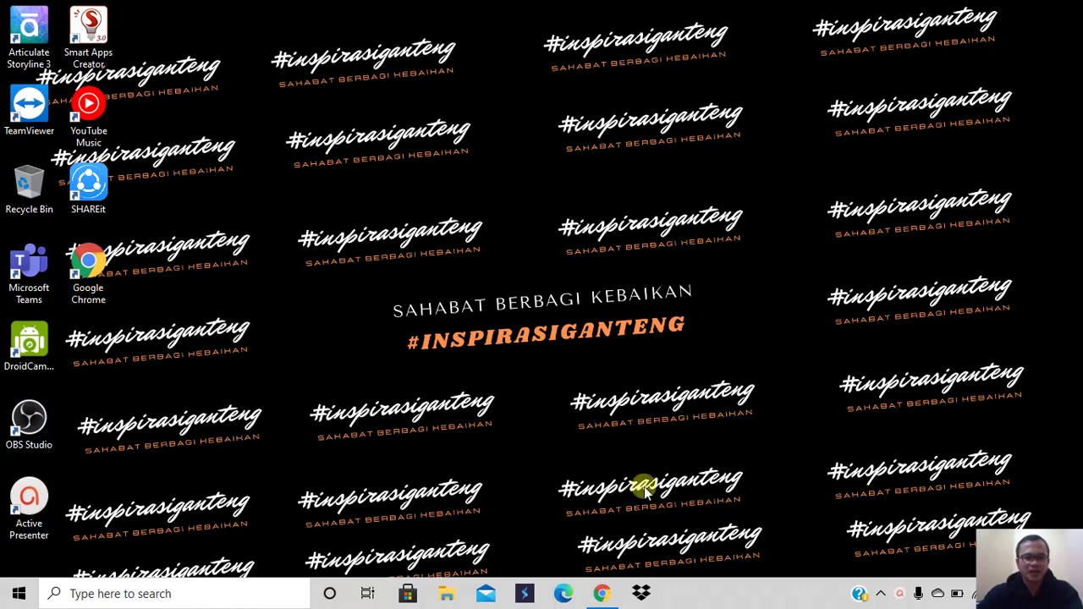
- Switch to Chrome, open canva.com and dismiss the Google sign-in prompt on the home page
left_click(602, 595)
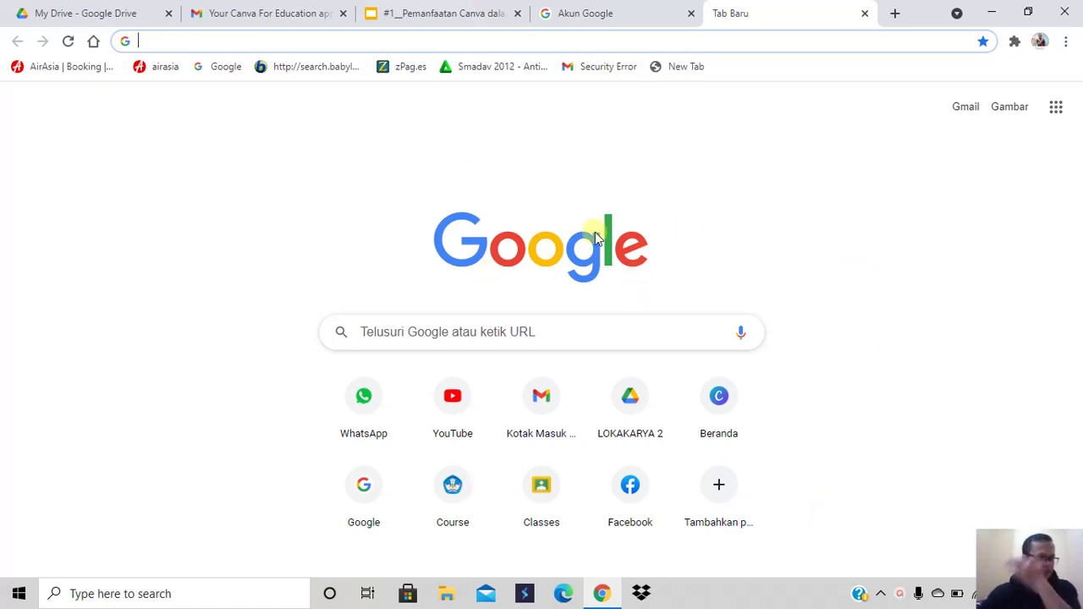
type("canva.com")
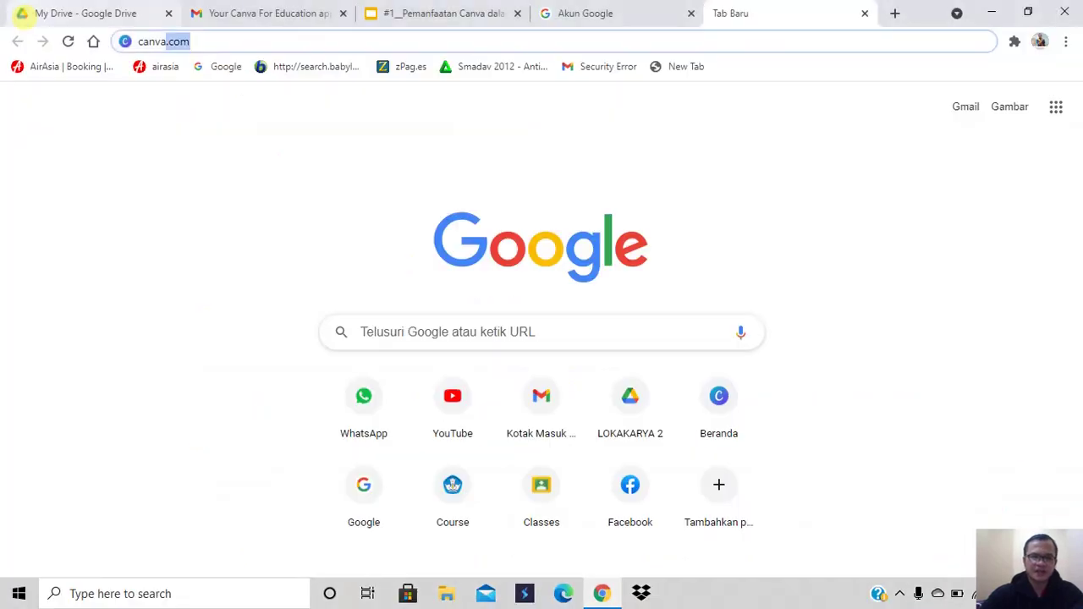
key("Return")
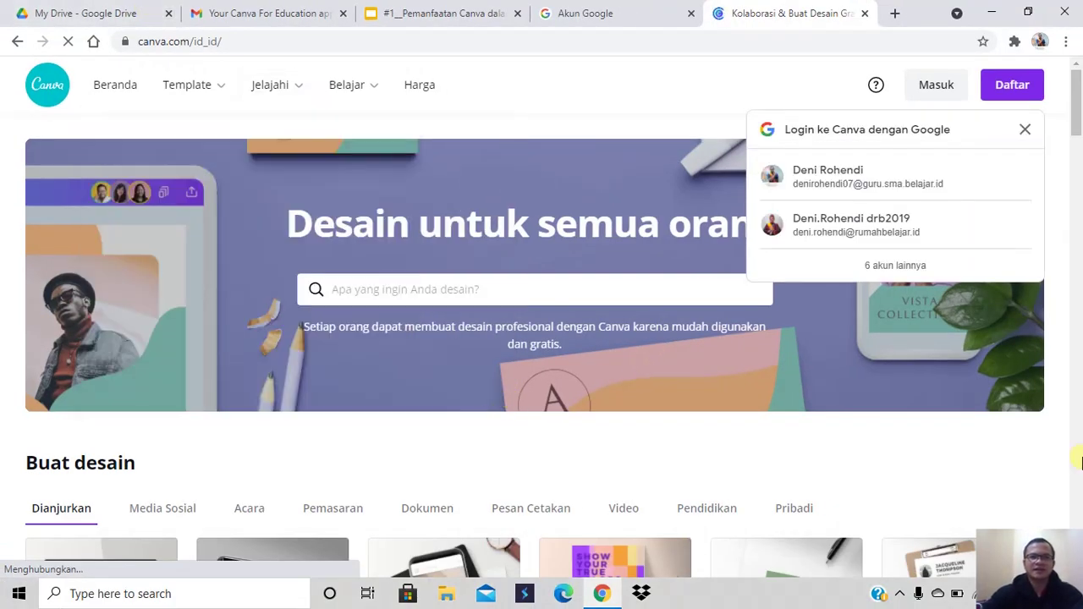
left_click(1025, 129)
scroll(631, 326, "down", 8)
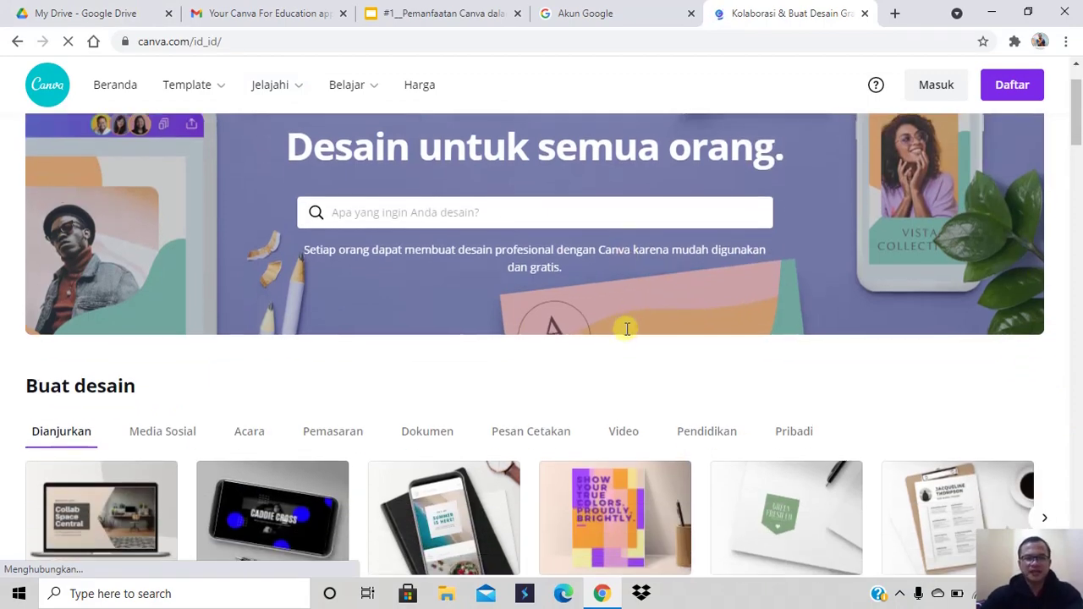
scroll(608, 377, "up", 8)
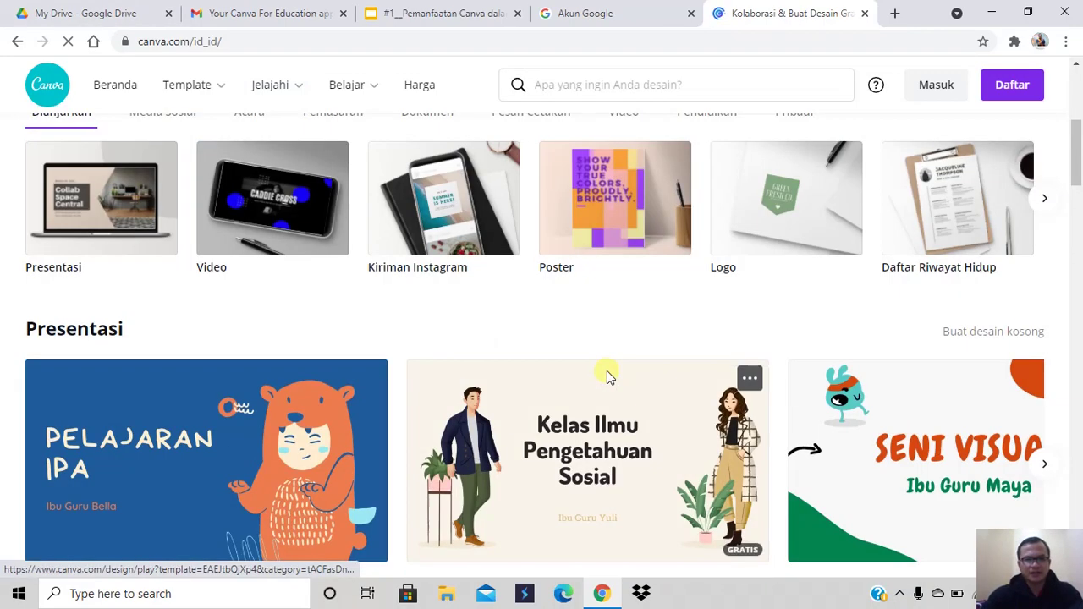
scroll(601, 375, "down", 2)
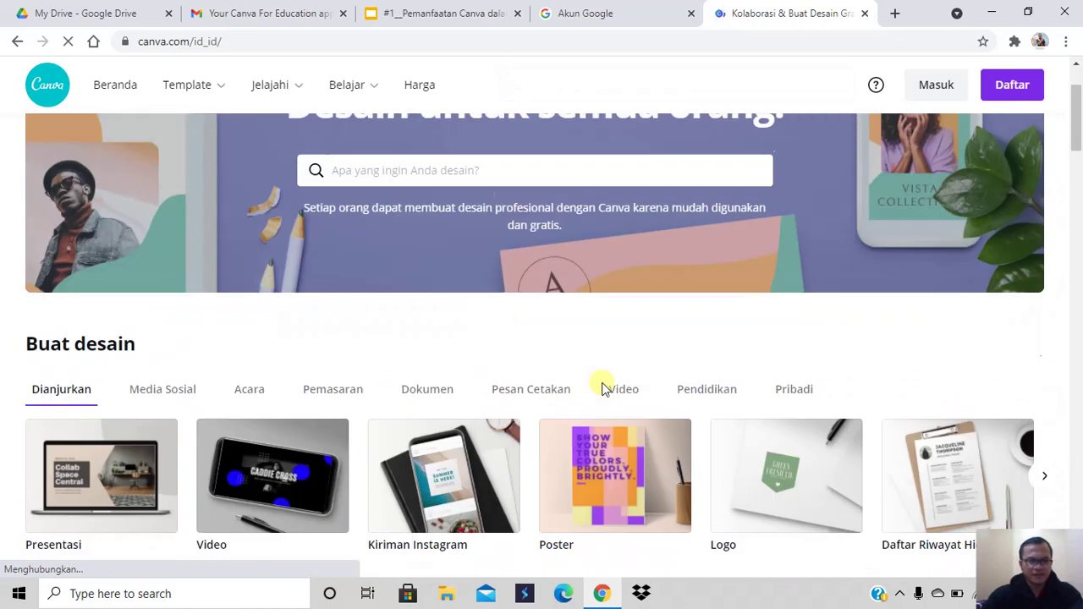
scroll(602, 376, "up", 2)
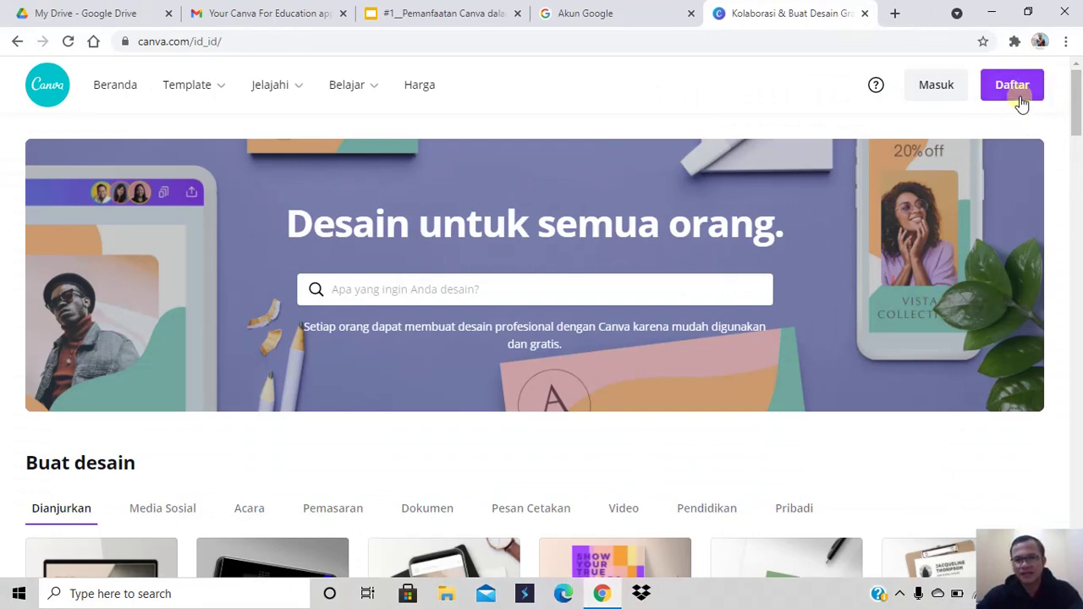
- Sign up for Canva with Google, using the last Google account in the account list
left_click(1020, 99)
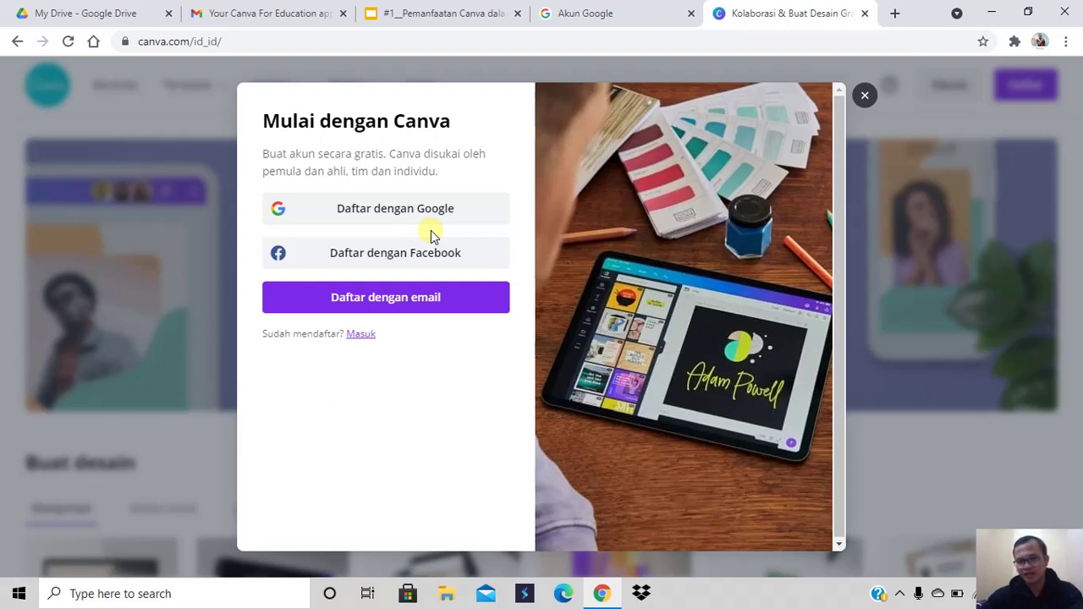
left_click(435, 301)
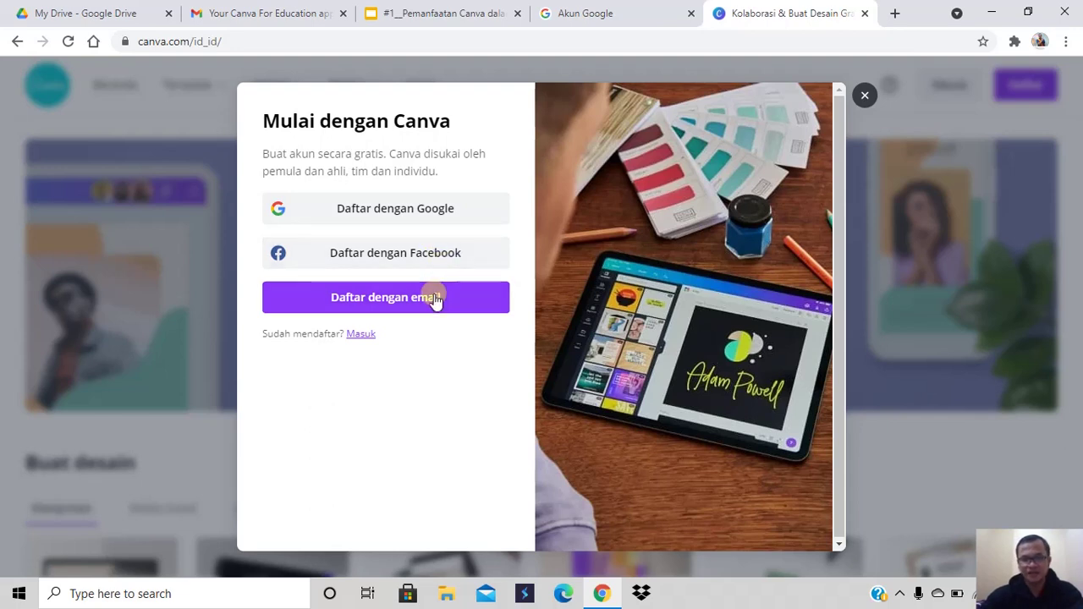
left_click(446, 211)
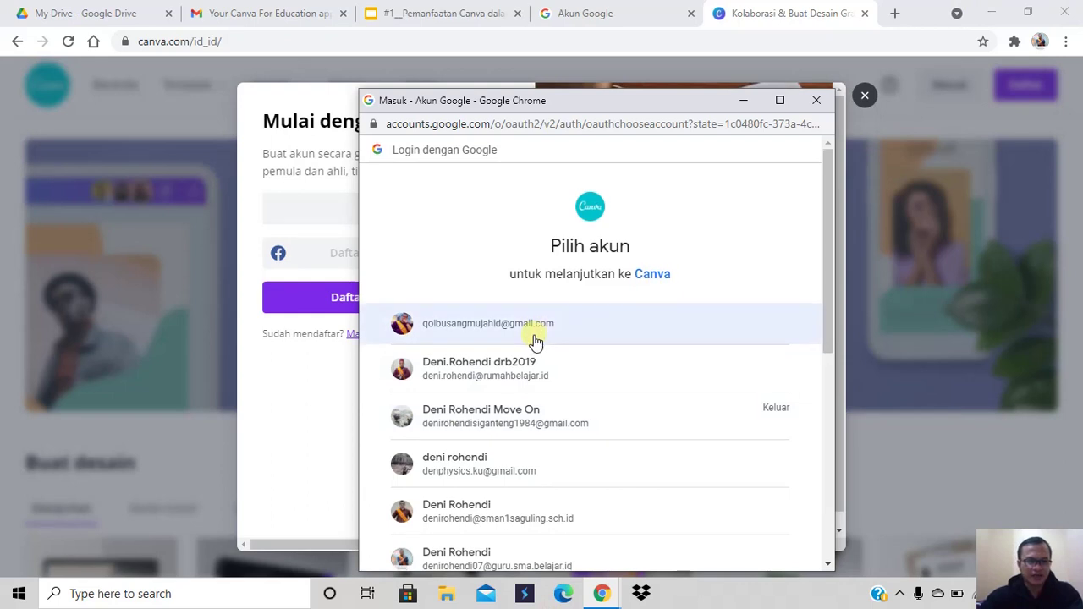
scroll(529, 343, "down", 2)
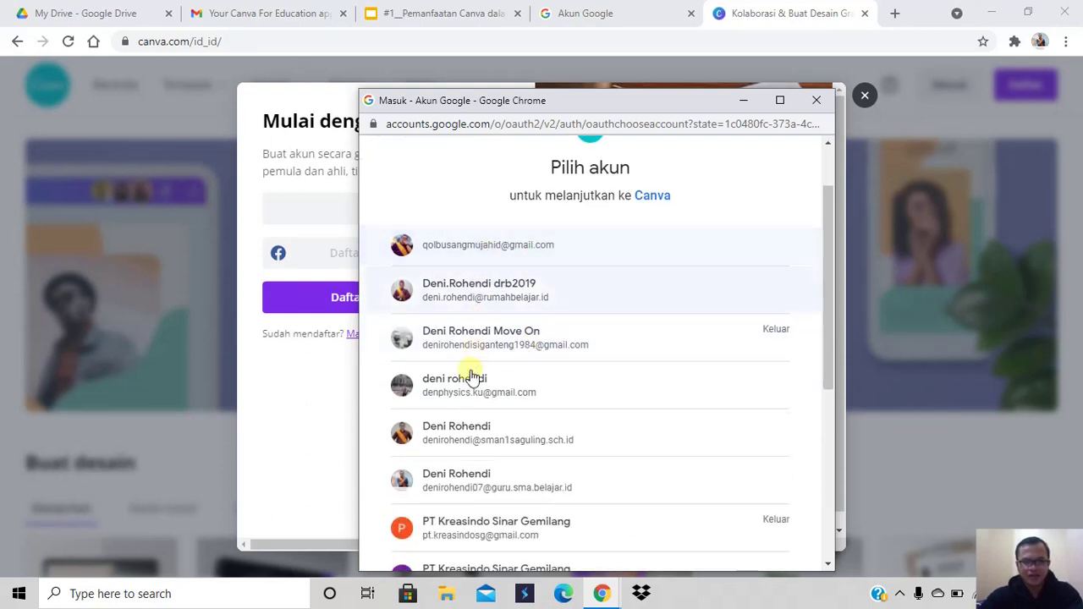
scroll(472, 384, "down", 3)
scroll(474, 381, "up", 3)
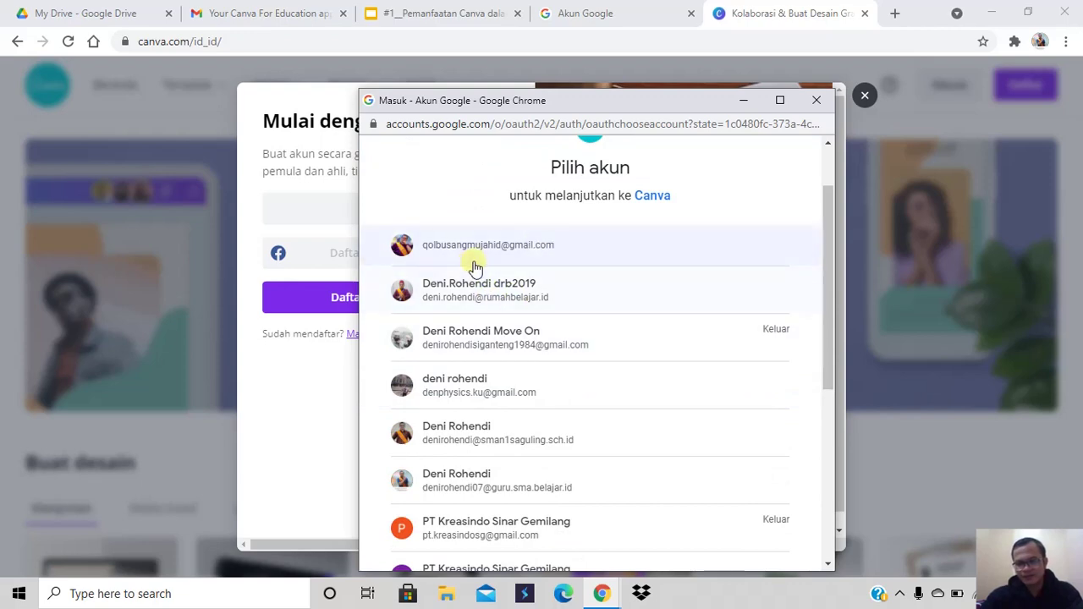
scroll(479, 302, "down", 2)
scroll(479, 302, "down", 1)
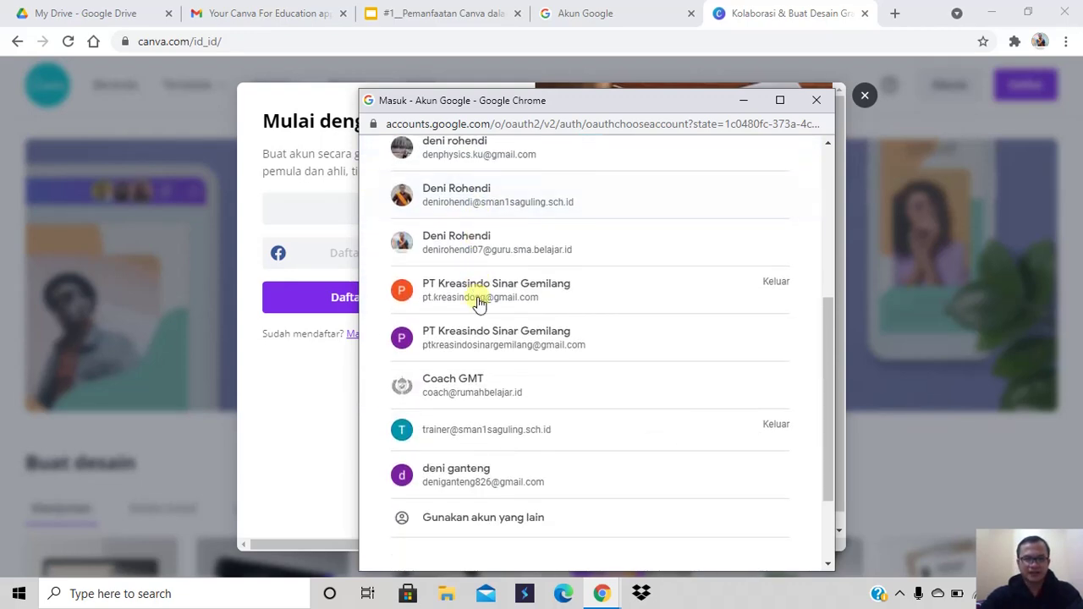
scroll(479, 305, "down", 2)
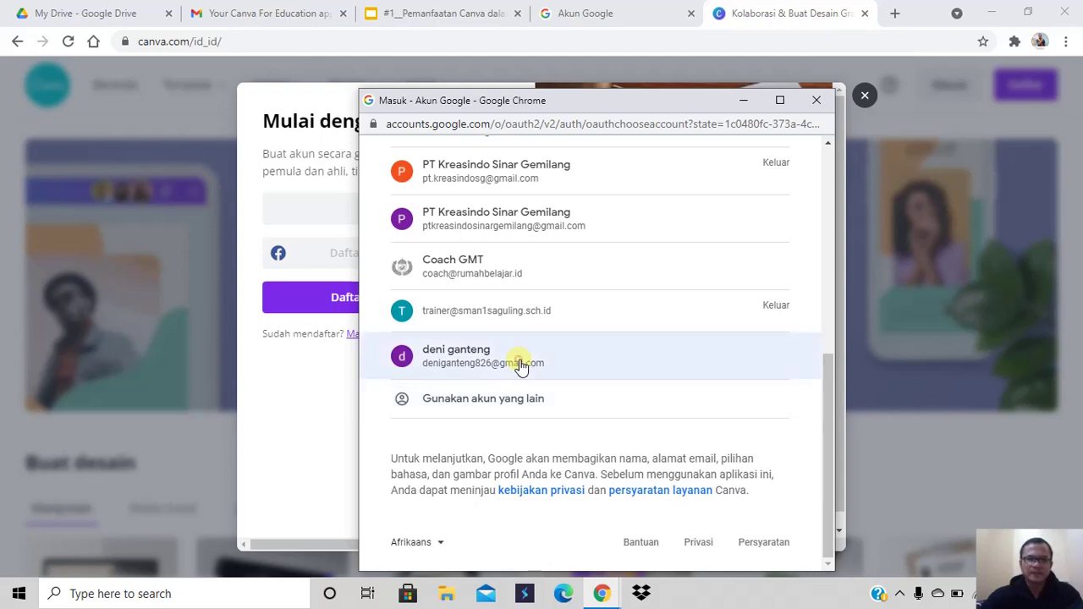
left_click(520, 366)
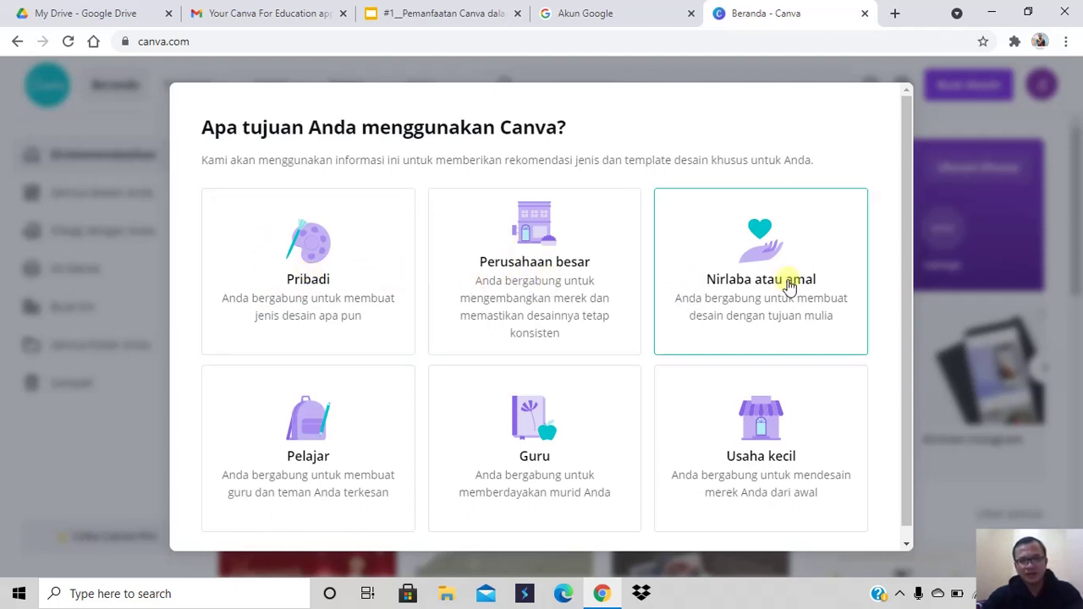
- Choose Guru as the purpose for using Canva and start the verification for the free Education plan
scroll(508, 406, "down", 1)
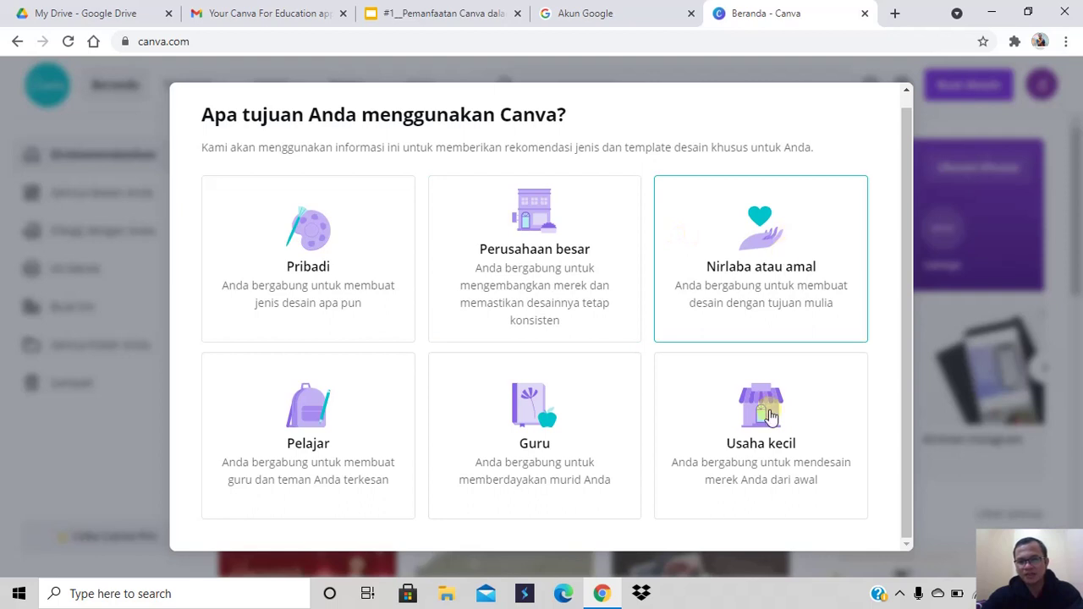
left_click(540, 444)
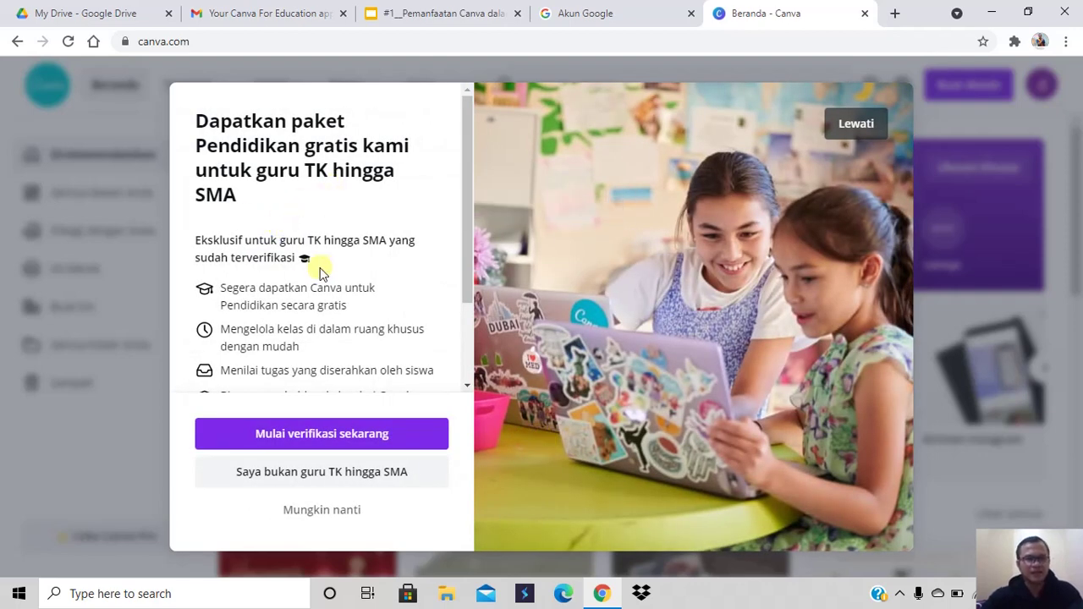
scroll(325, 334, "down", 2)
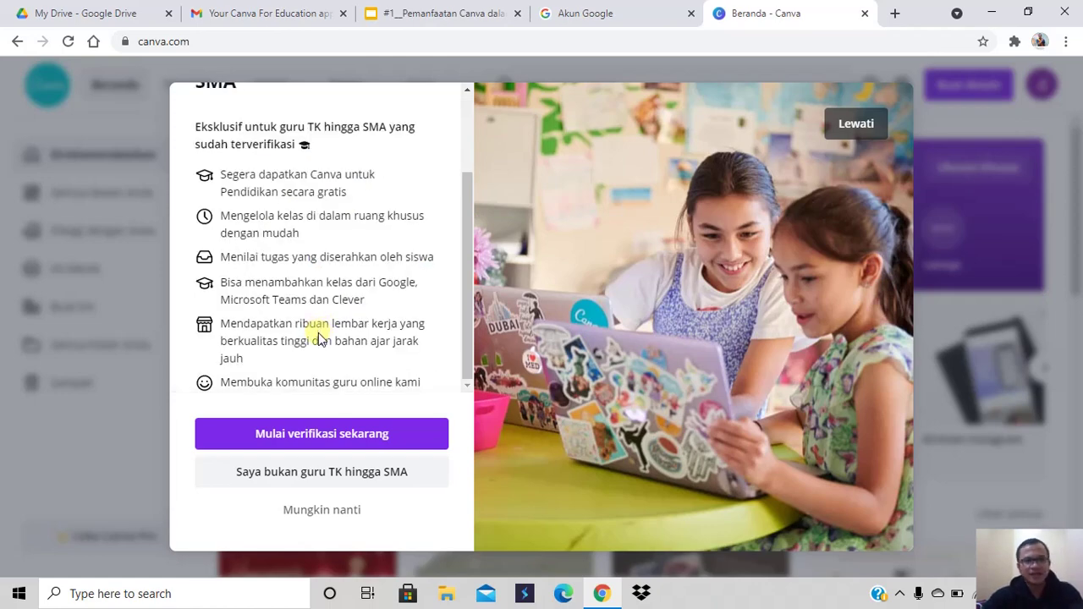
scroll(323, 334, "up", 2)
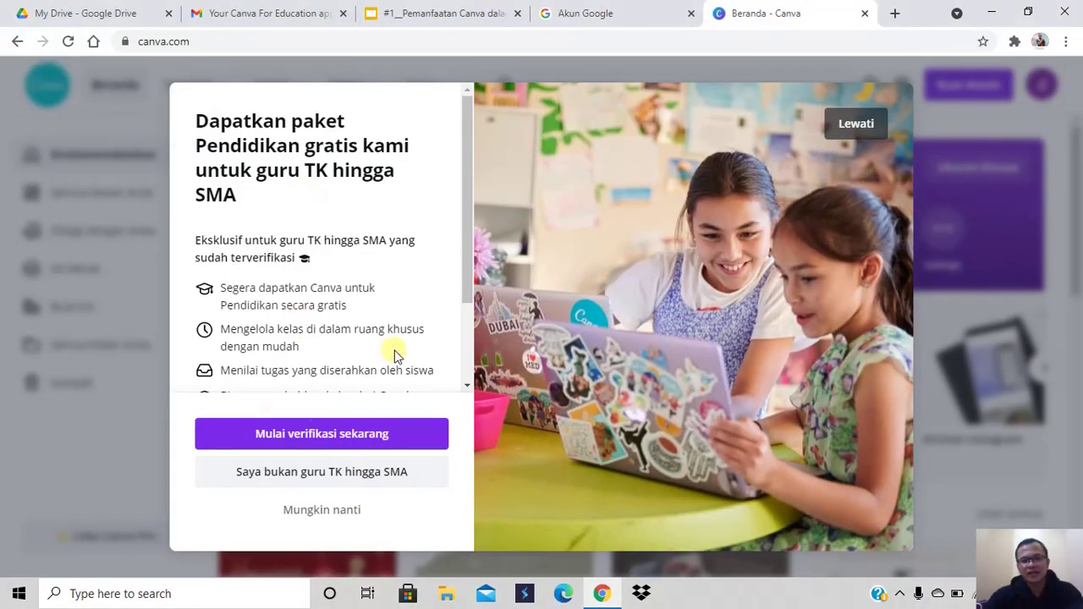
scroll(393, 354, "down", 2)
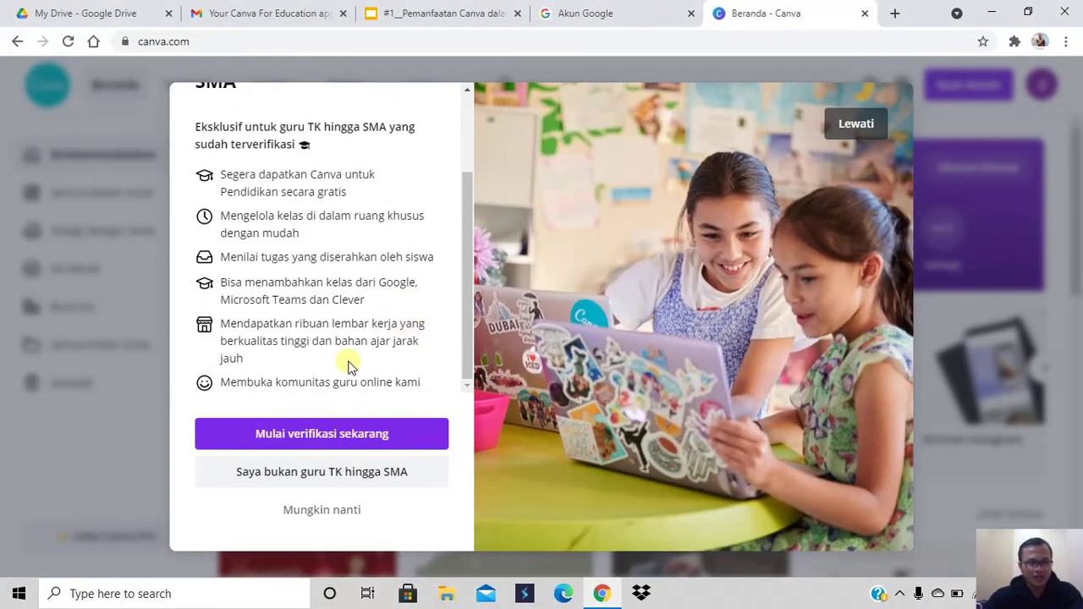
left_click(337, 439)
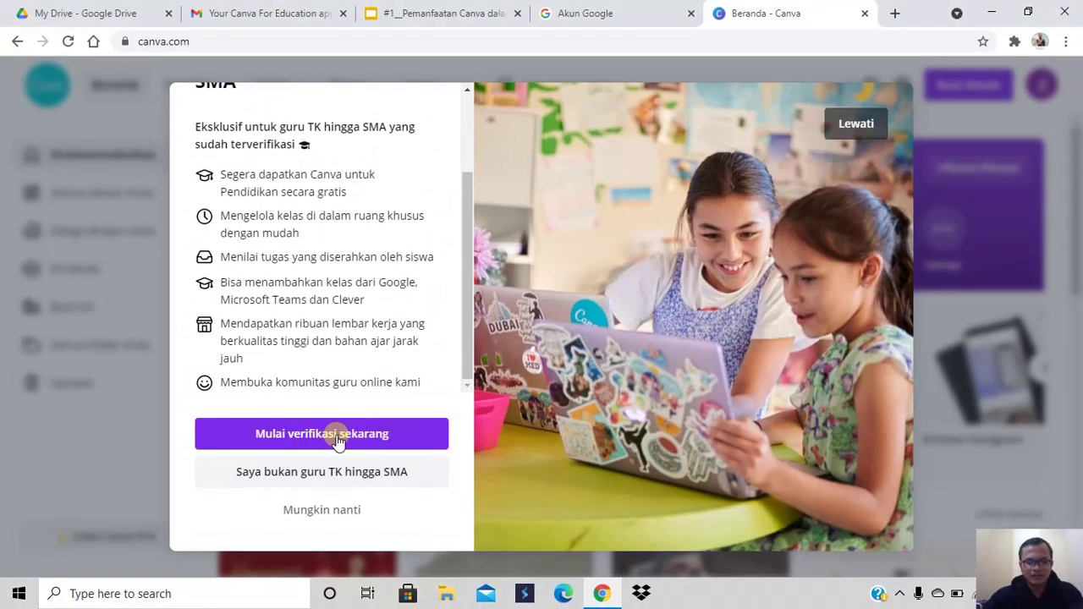
left_click(339, 435)
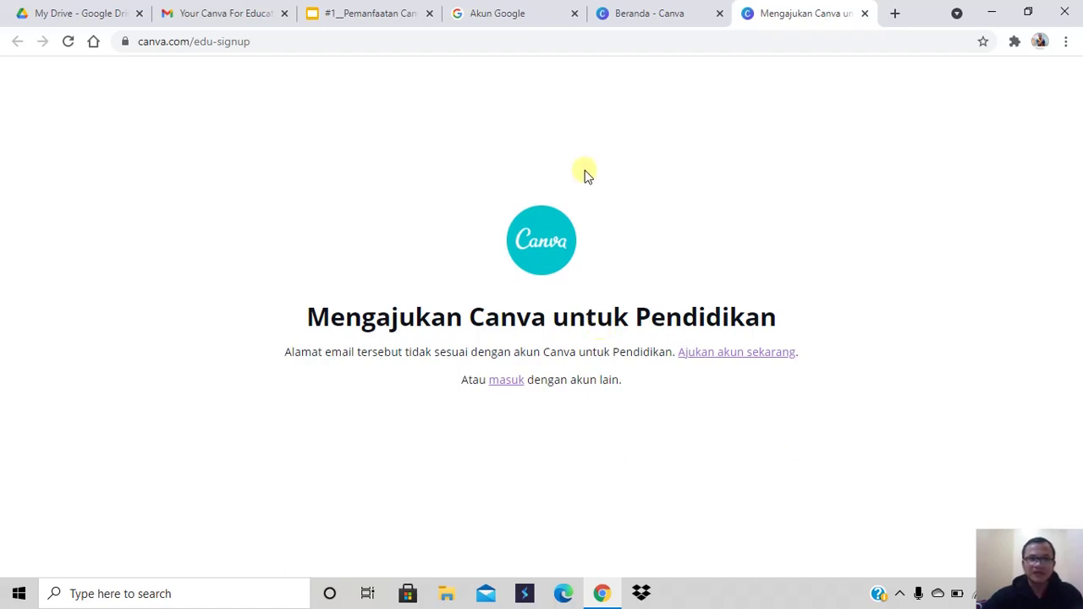
- Return to the Canva home tab and skip inviting team members
left_click(666, 14)
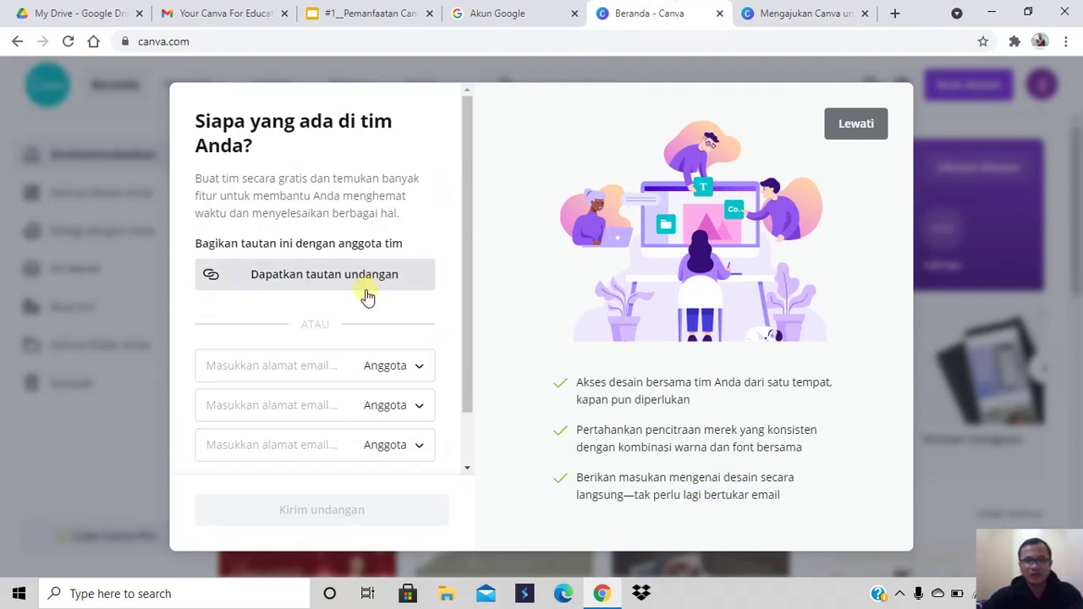
scroll(367, 296, "down", 2)
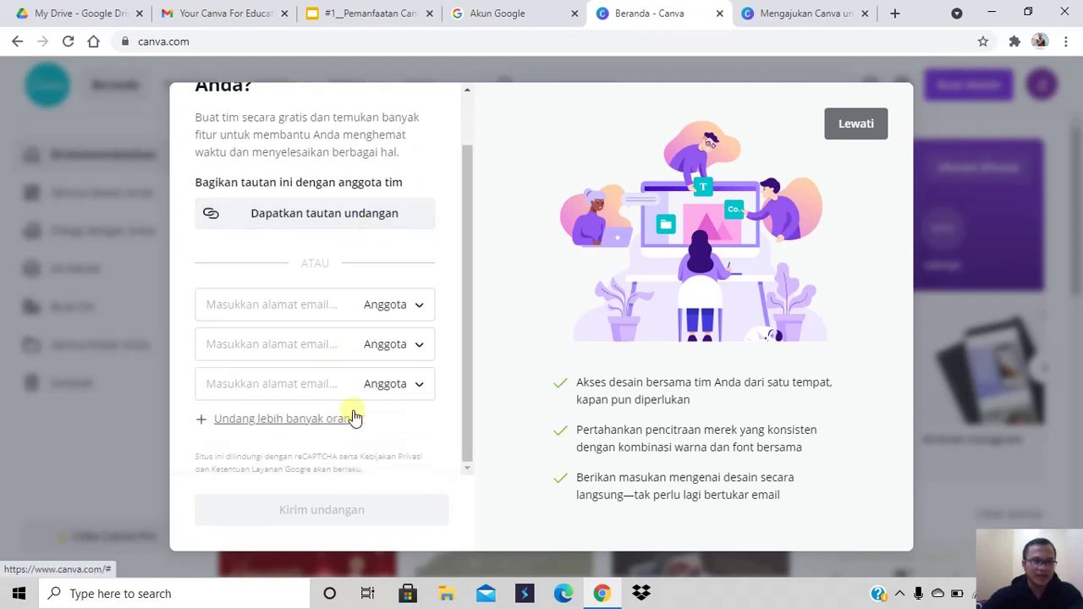
scroll(350, 418, "up", 2)
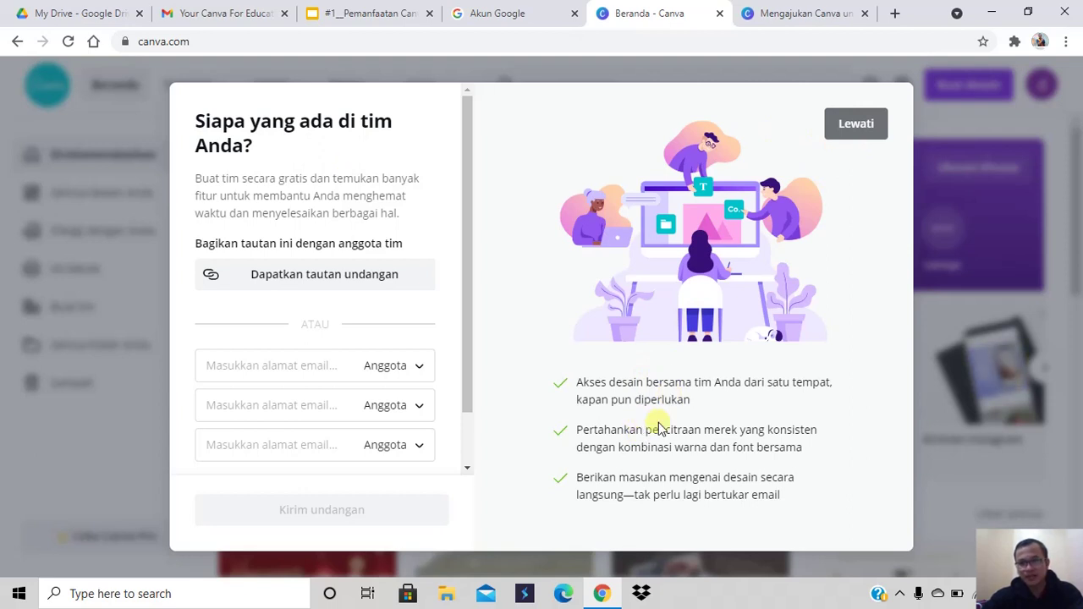
left_click(857, 125)
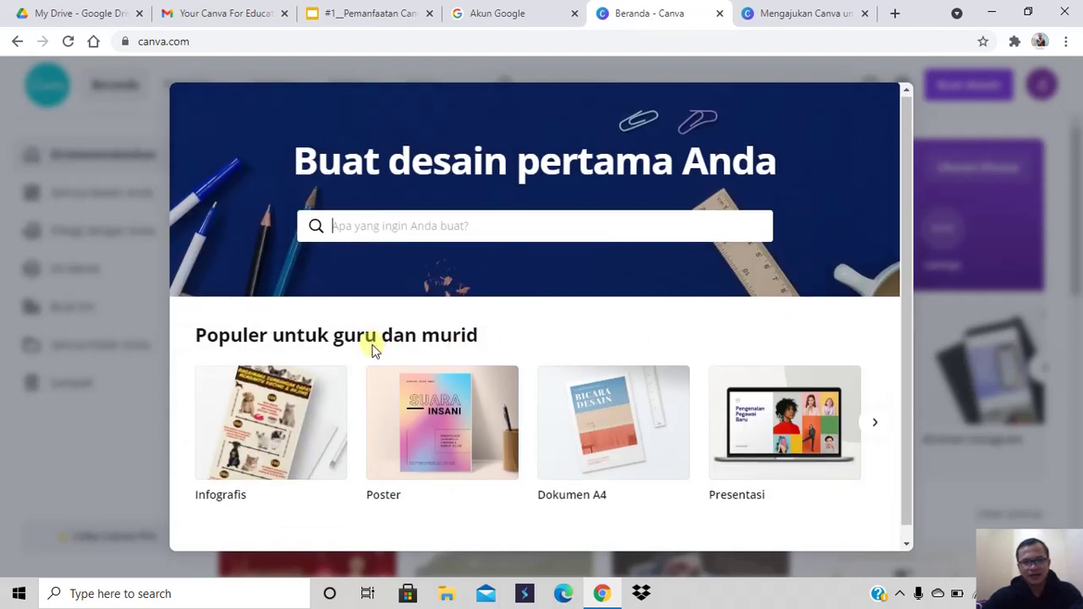
- Browse the design types popular with teachers and students and create a 1920 × 1080 Video design
scroll(370, 345, "down", 1)
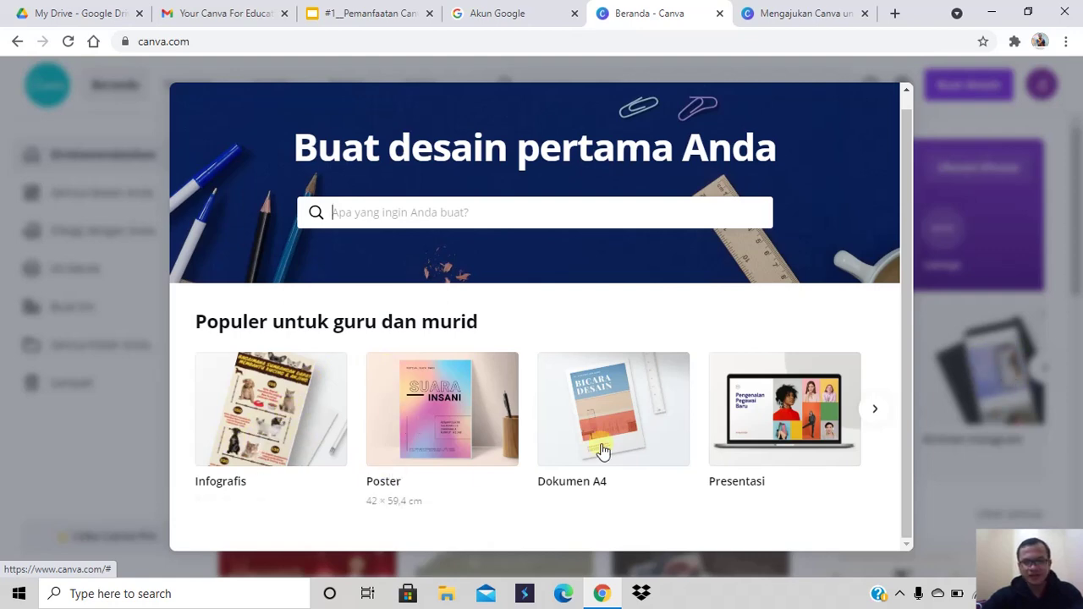
left_click(875, 410)
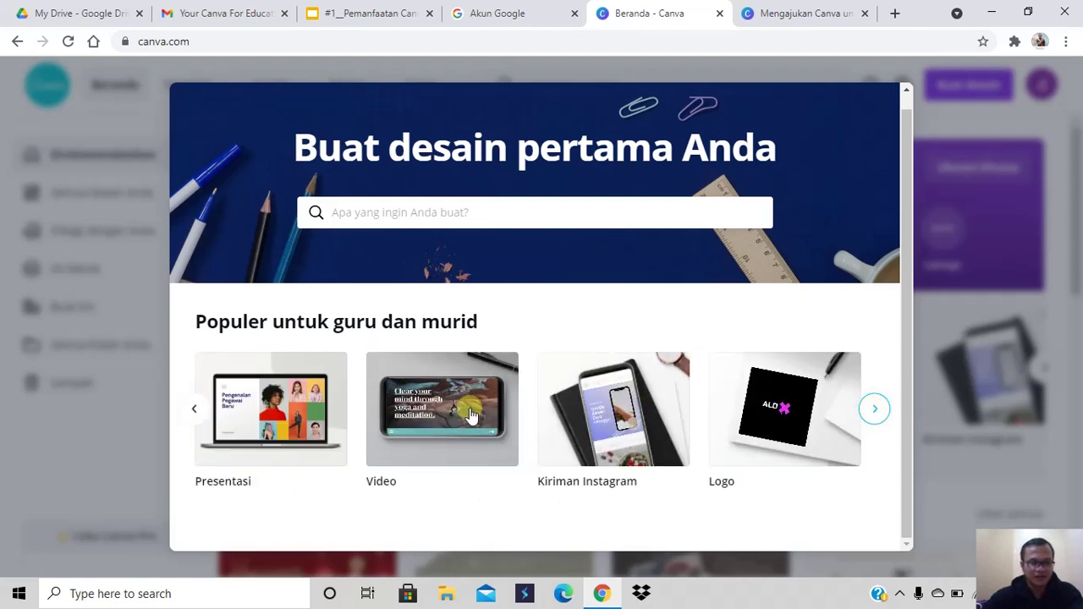
left_click(877, 412)
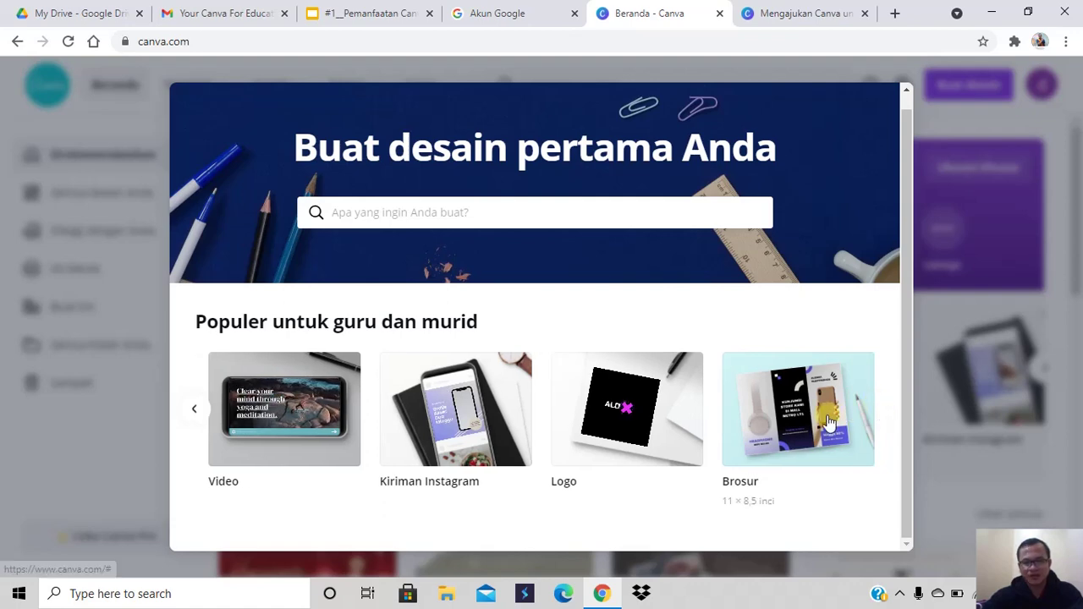
scroll(593, 419, "up", 1)
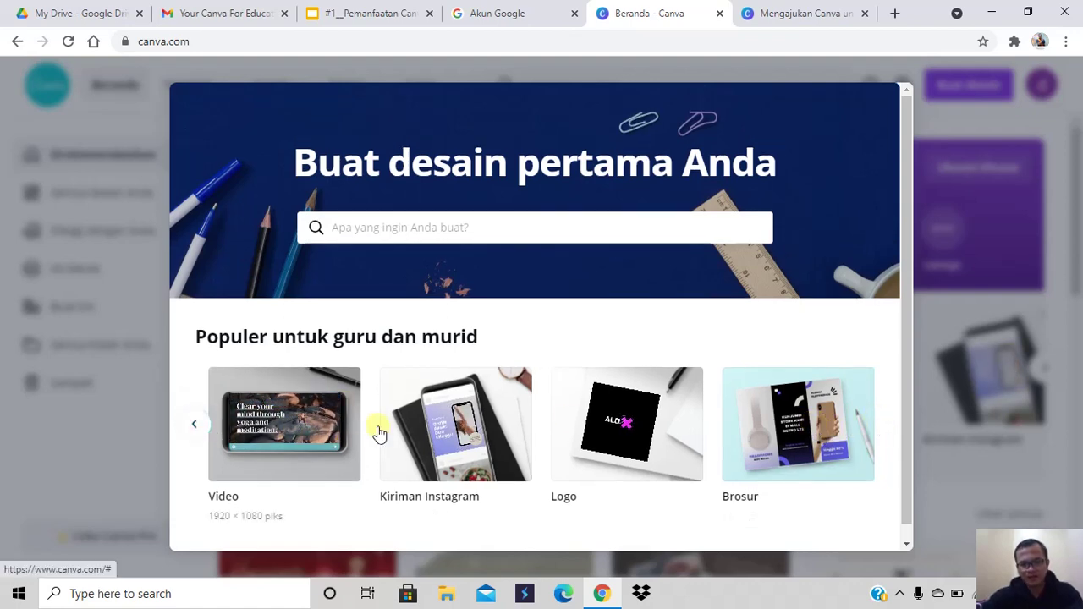
left_click(287, 446)
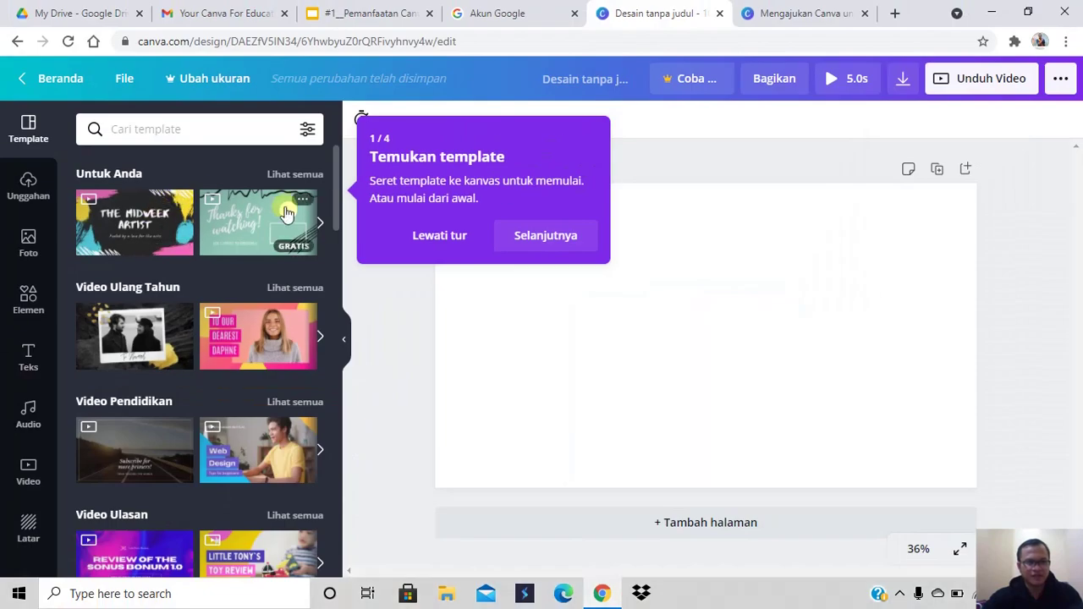
- Go through all four tips of the editor tour and finish it
left_click(526, 242)
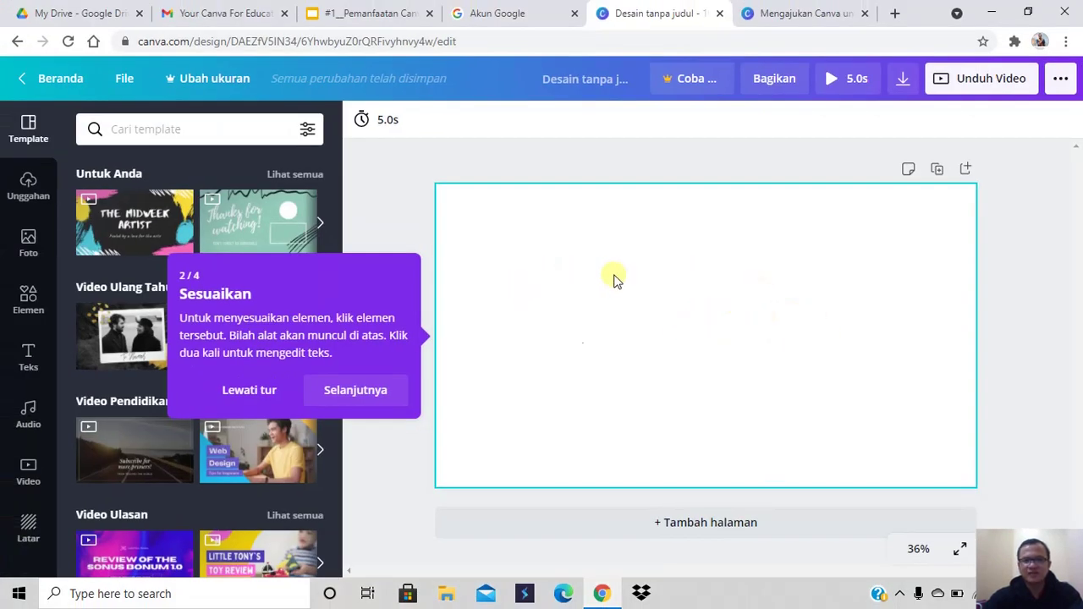
left_click(377, 390)
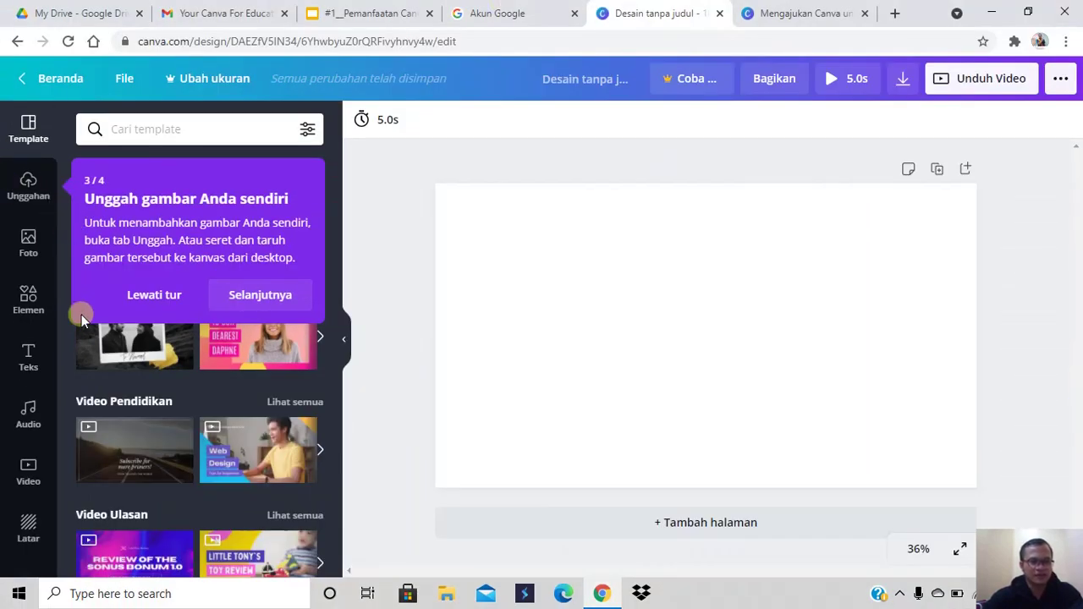
left_click(227, 296)
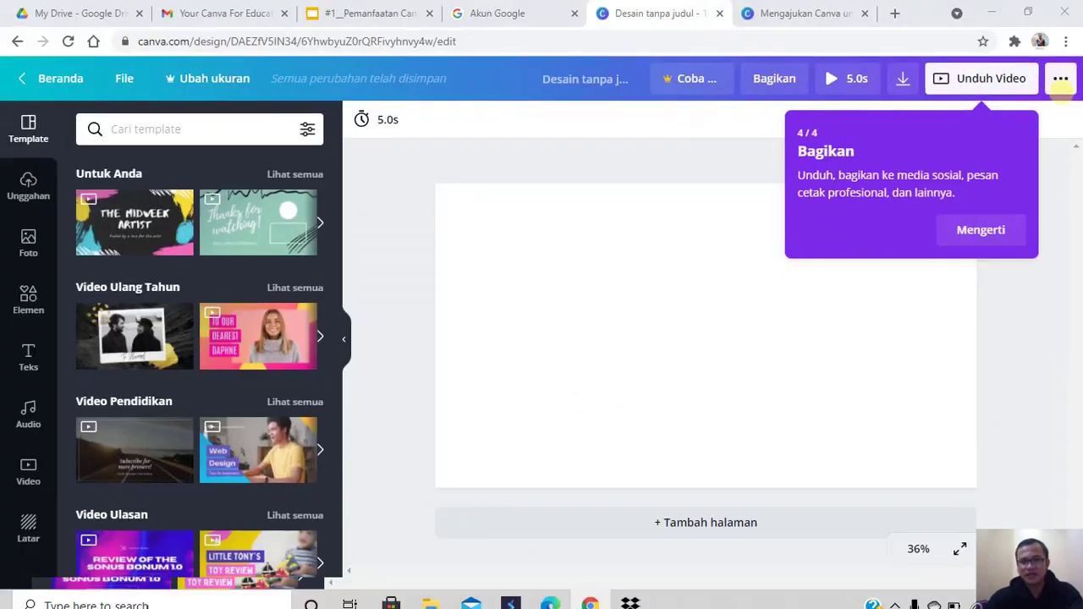
left_click(982, 231)
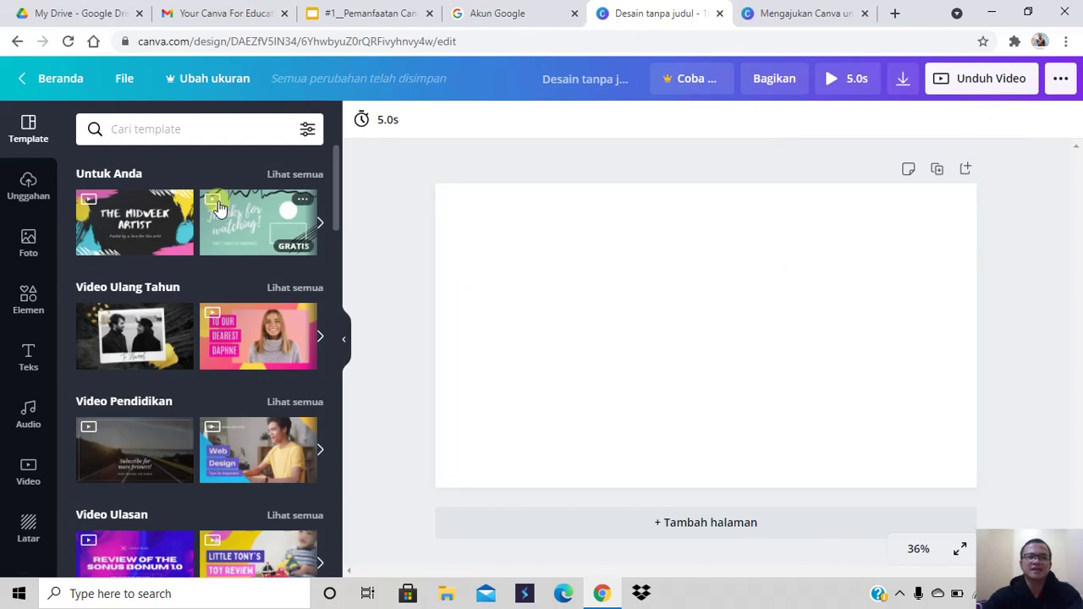
- Browse the suggested video templates and the trending stock photos available for the design
scroll(273, 355, "down", 7)
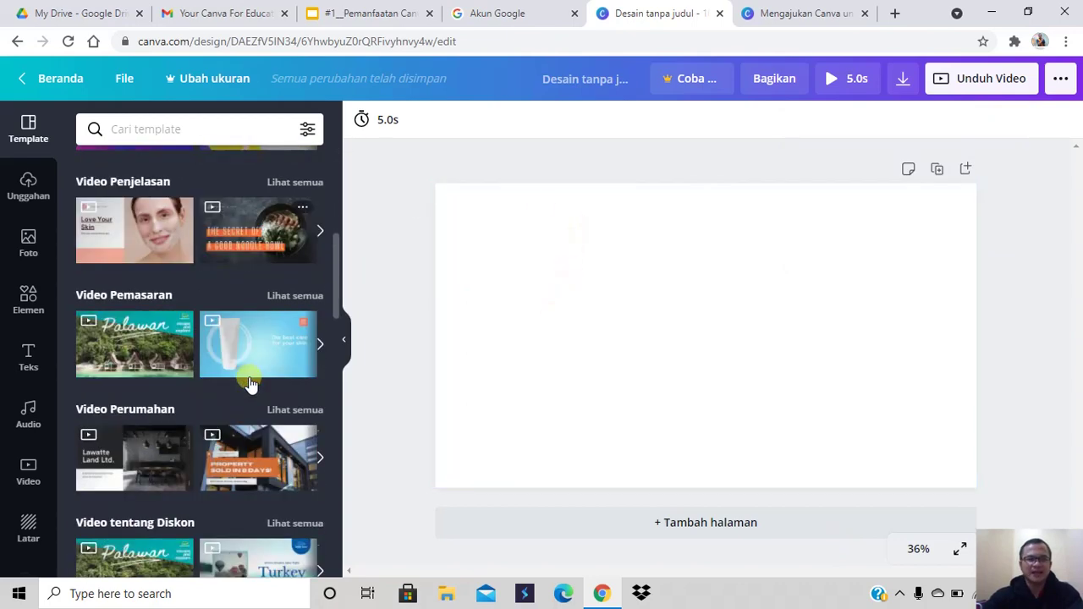
scroll(233, 401, "up", 7)
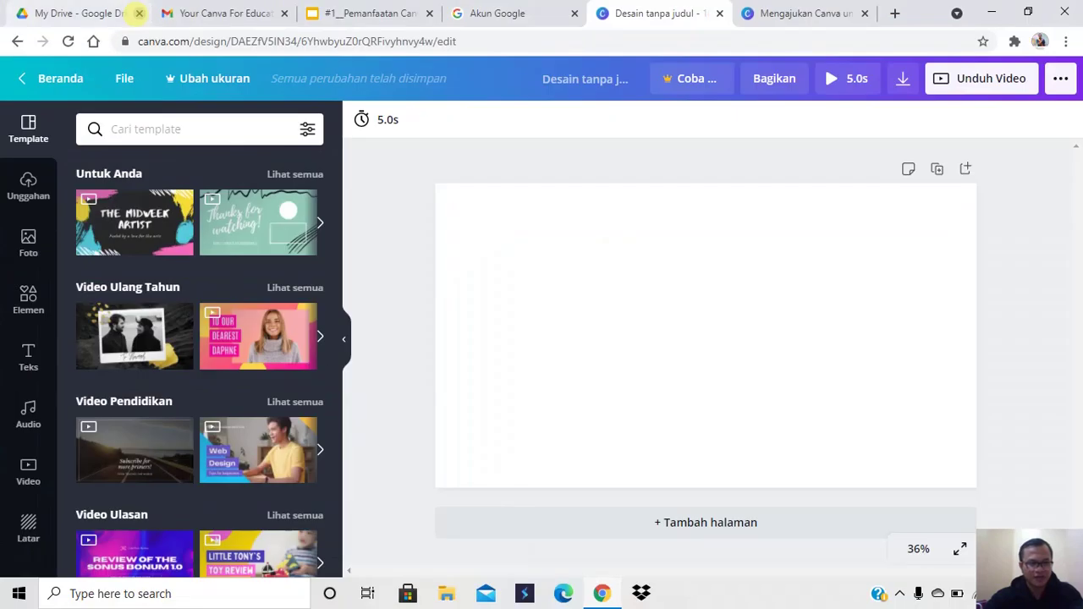
left_click(30, 244)
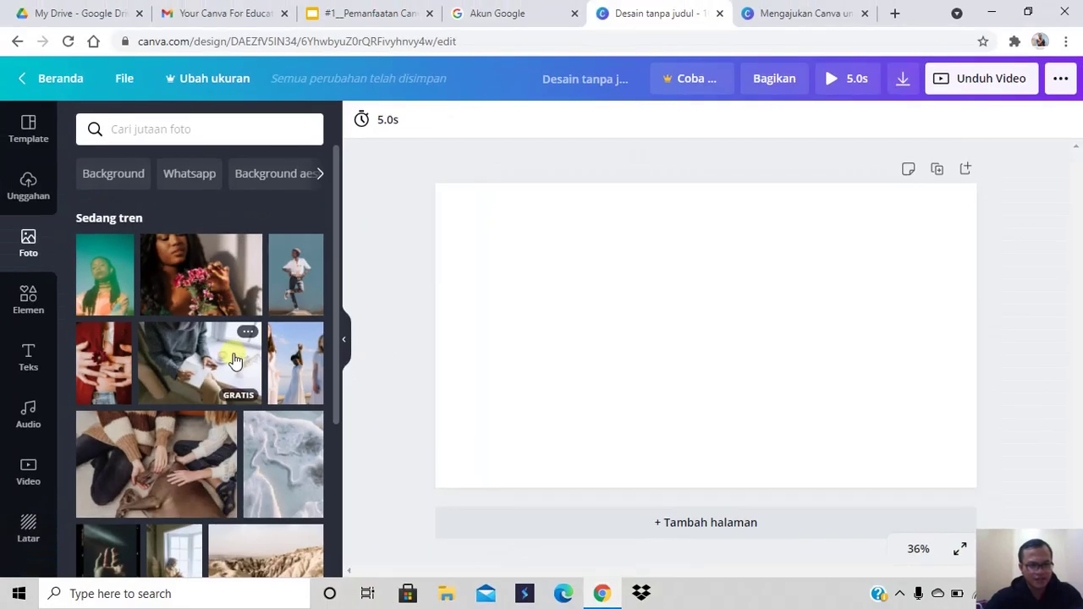
scroll(235, 365, "down", 5)
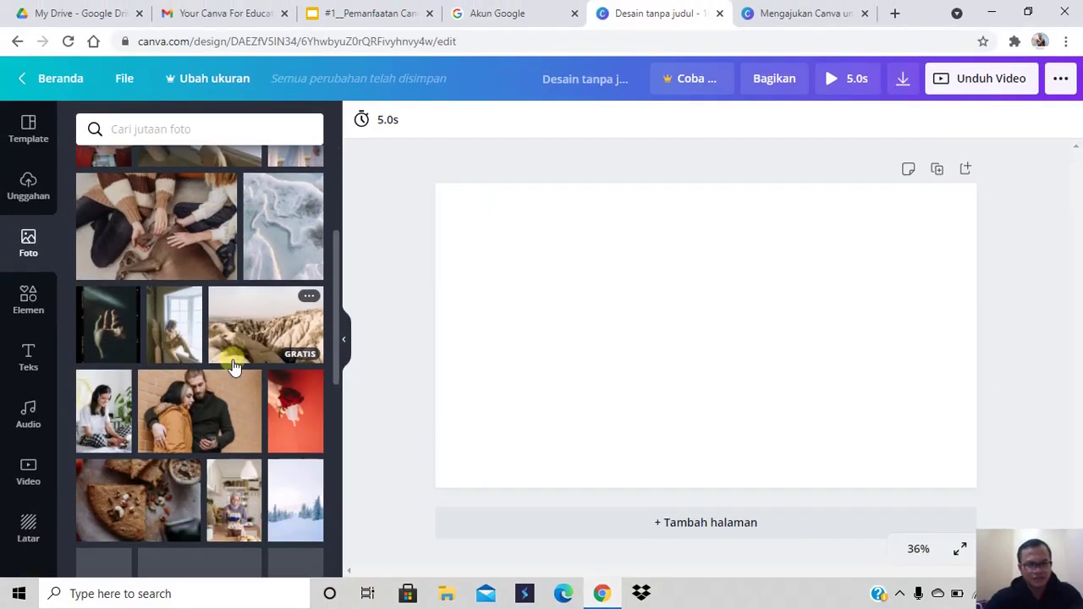
scroll(235, 373, "down", 3)
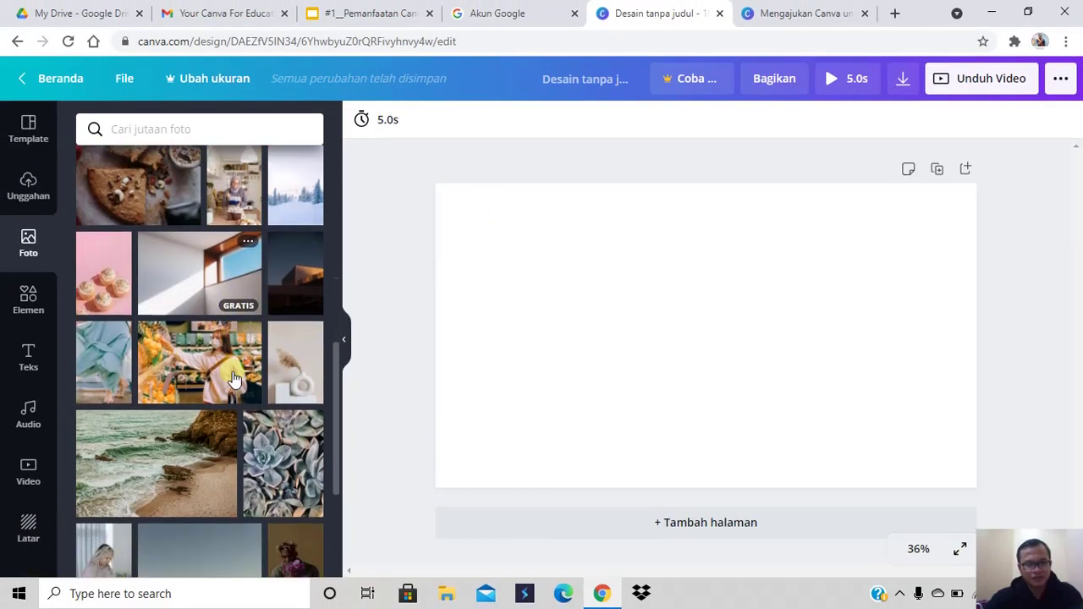
scroll(268, 368, "down", 5)
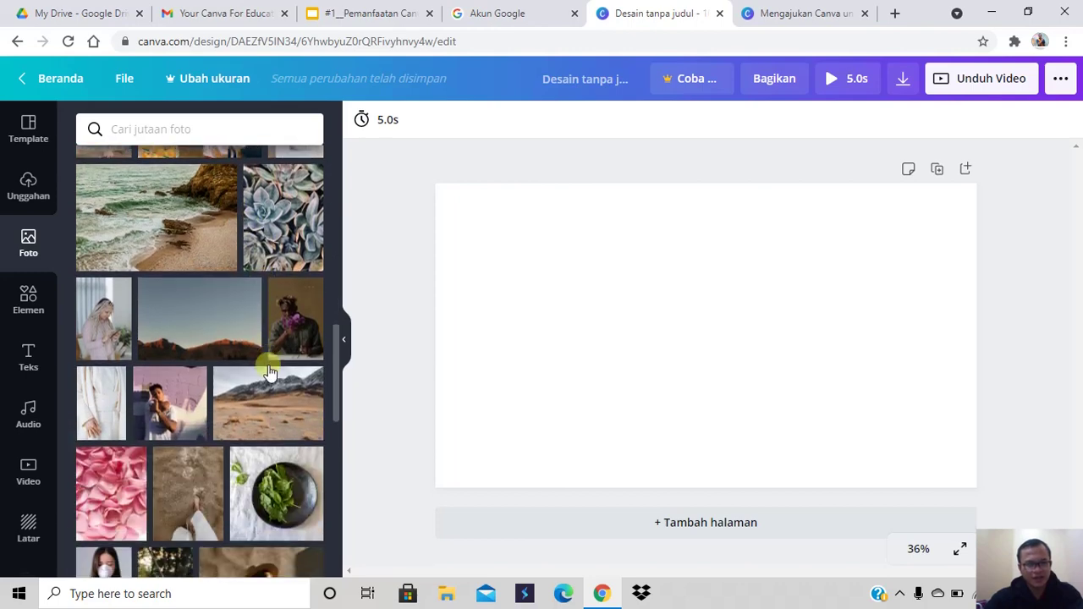
scroll(268, 371, "down", 5)
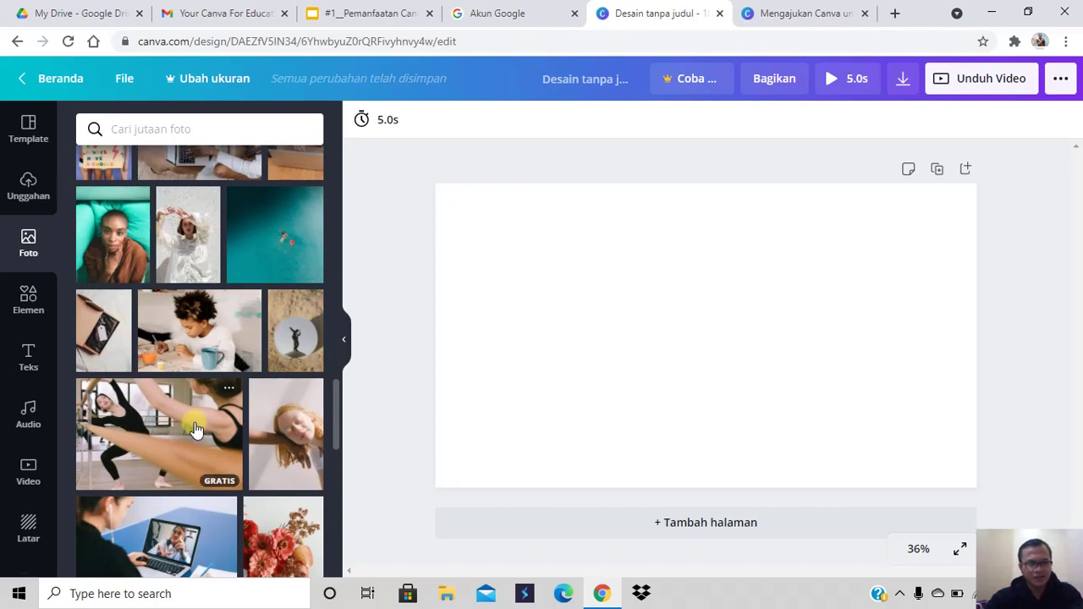
scroll(195, 430, "down", 3)
scroll(211, 432, "down", 5)
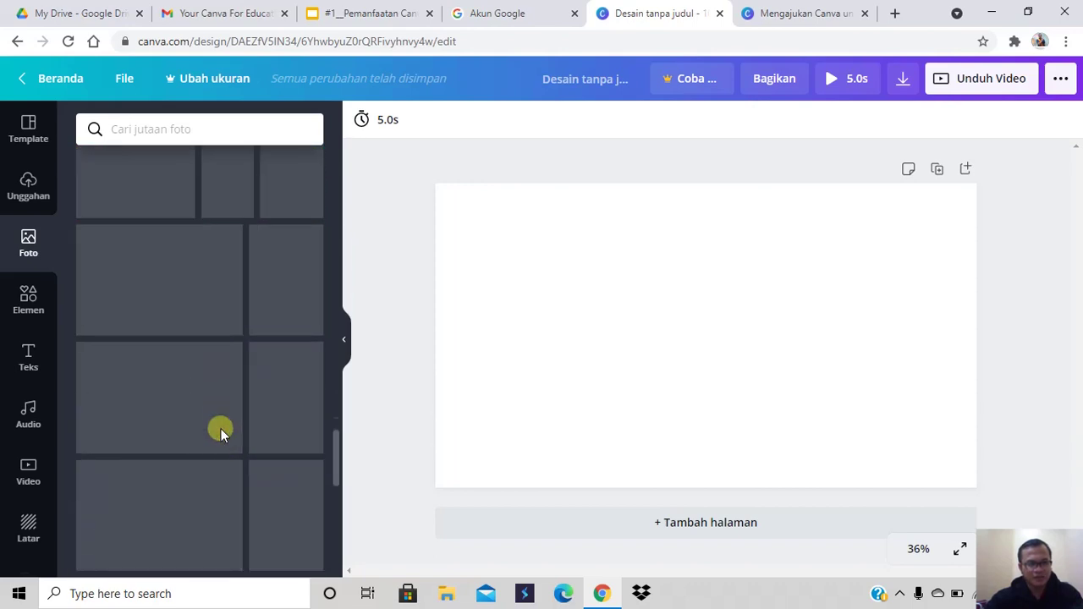
scroll(221, 432, "down", 3)
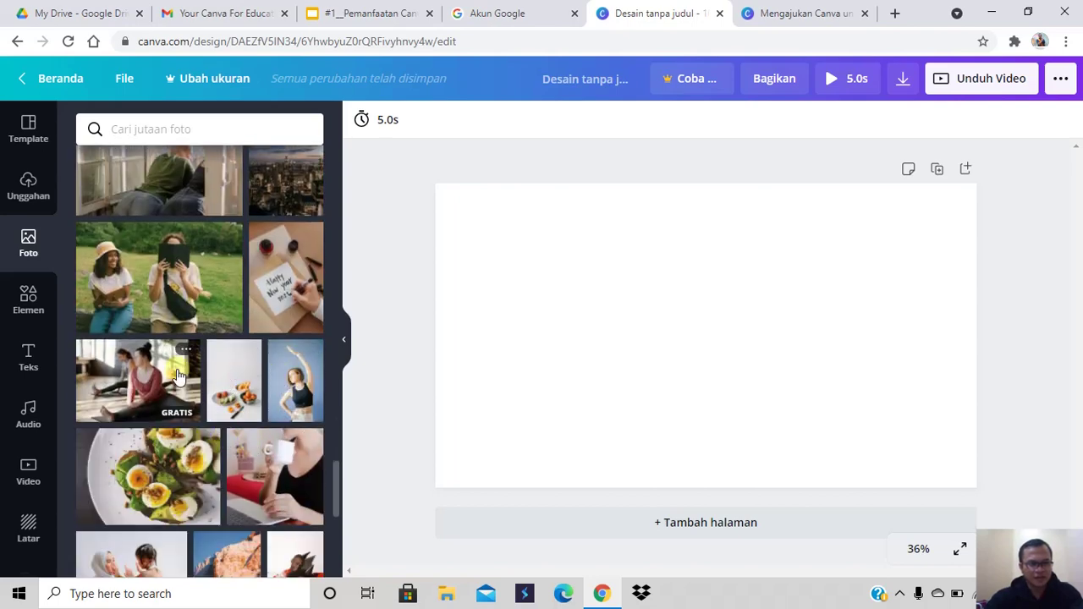
scroll(178, 383, "down", 3)
scroll(178, 385, "down", 2)
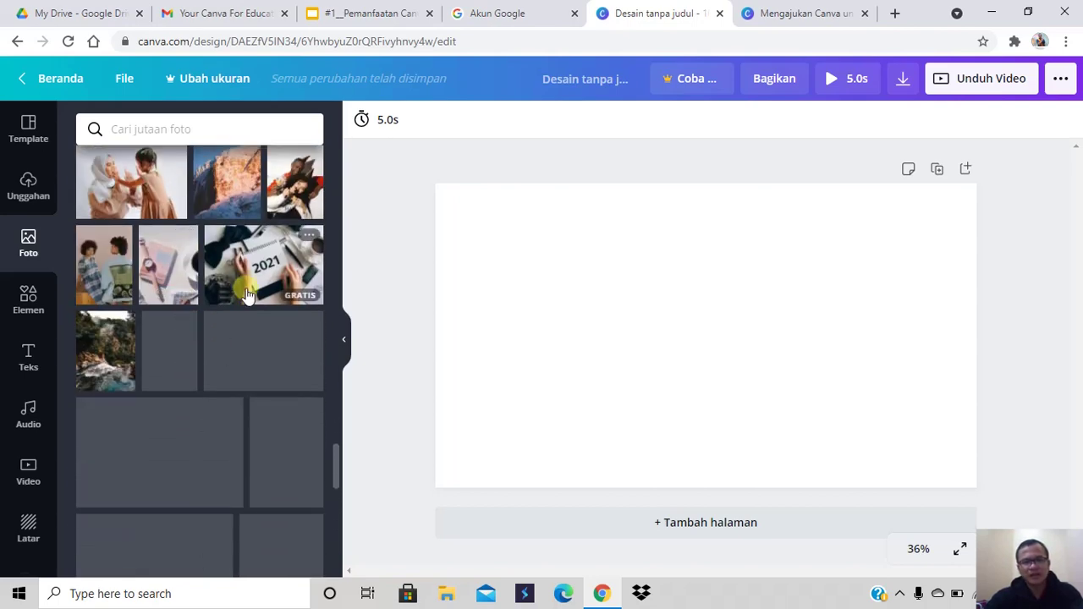
scroll(166, 419, "down", 3)
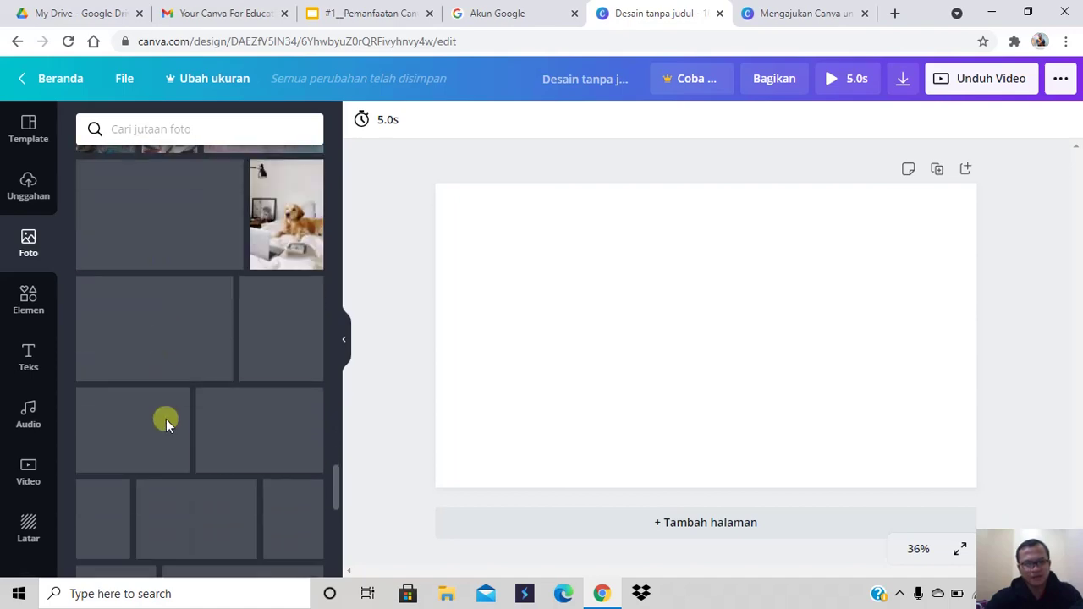
scroll(164, 425, "up", 6)
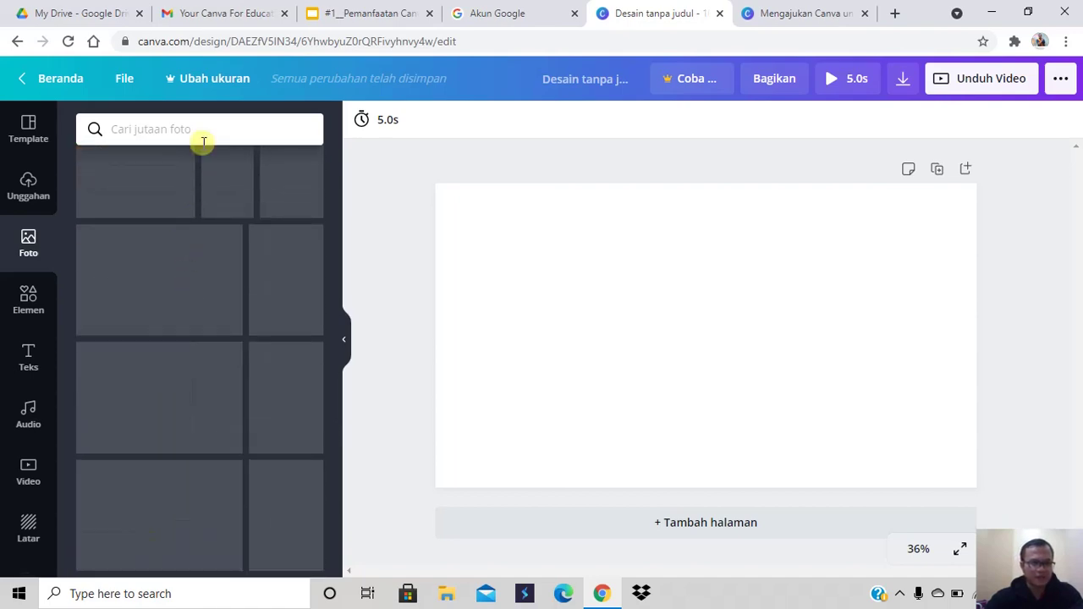
left_click(205, 134)
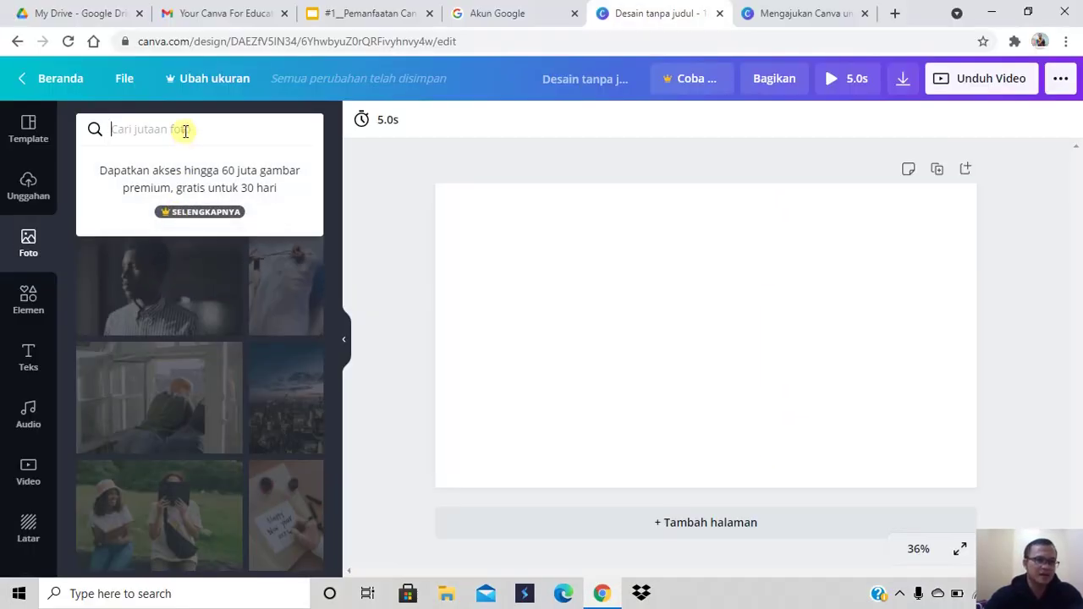
- Look through the design elements, from lines, shapes, frames and stickers to charts, grids, gradients and illustration collections
left_click(36, 298)
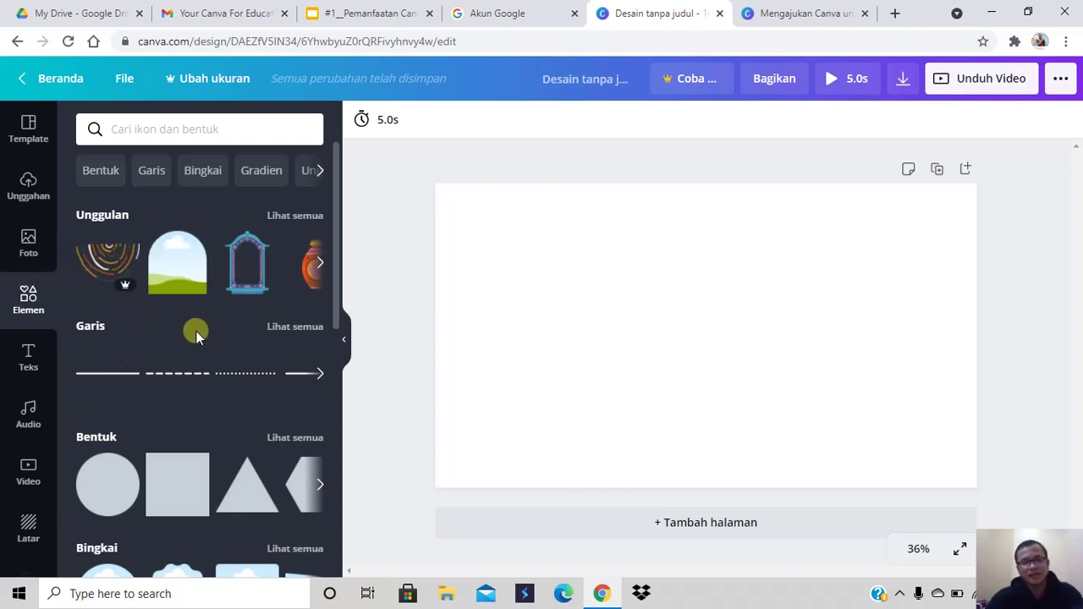
scroll(288, 330, "down", 2)
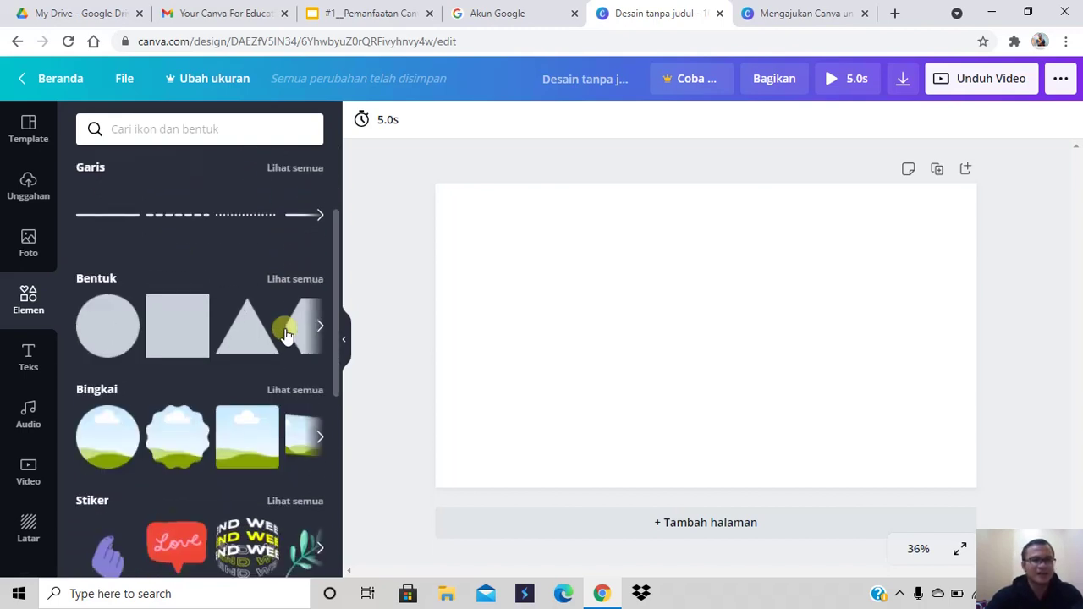
scroll(287, 335, "down", 5)
scroll(286, 356, "up", 2)
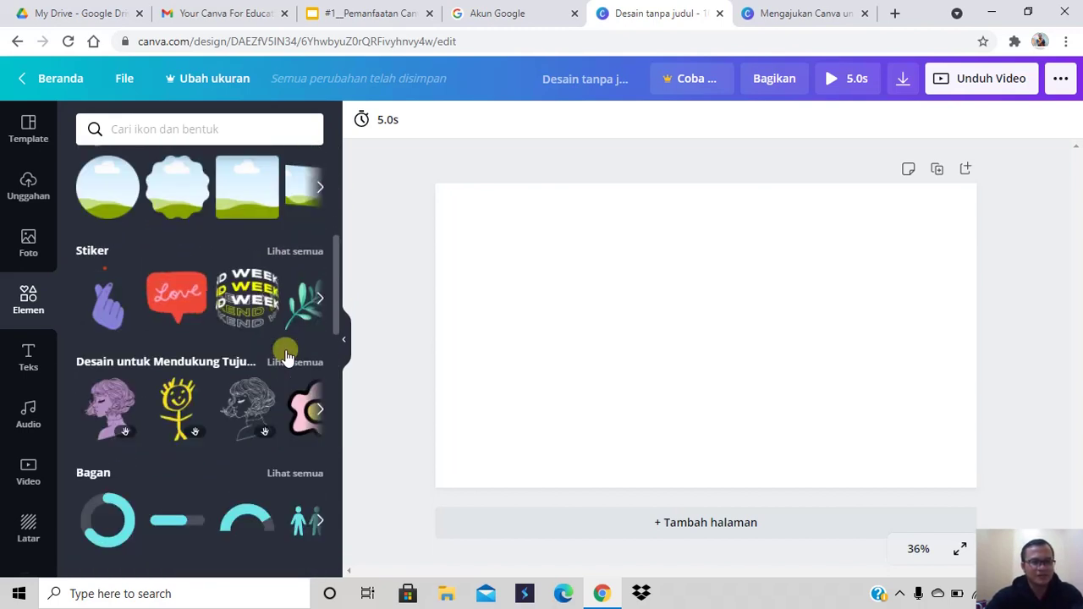
scroll(286, 356, "up", 1)
scroll(285, 350, "down", 1)
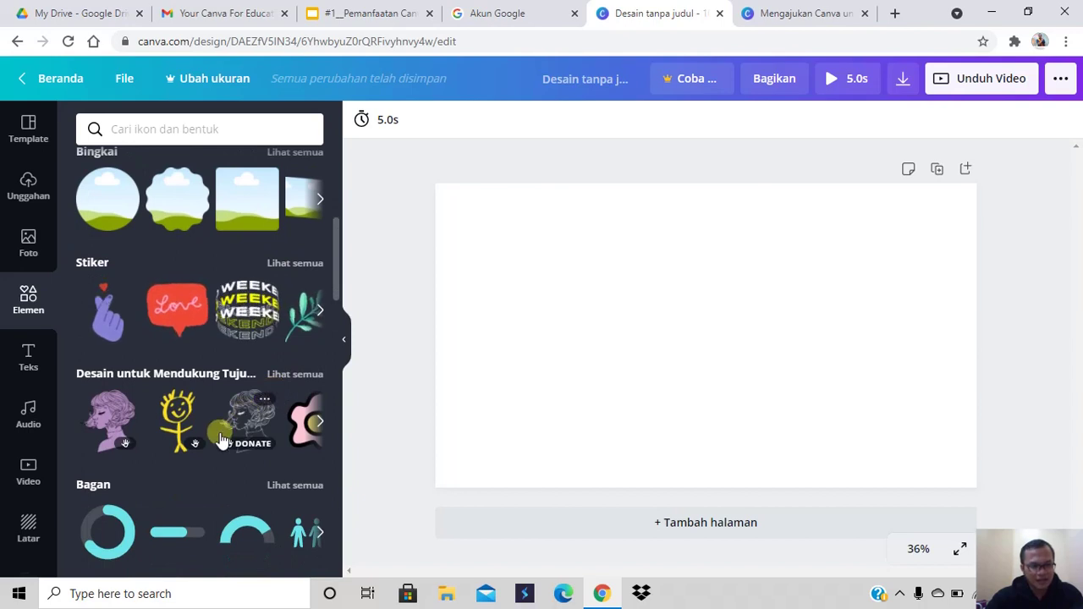
scroll(245, 446, "down", 3)
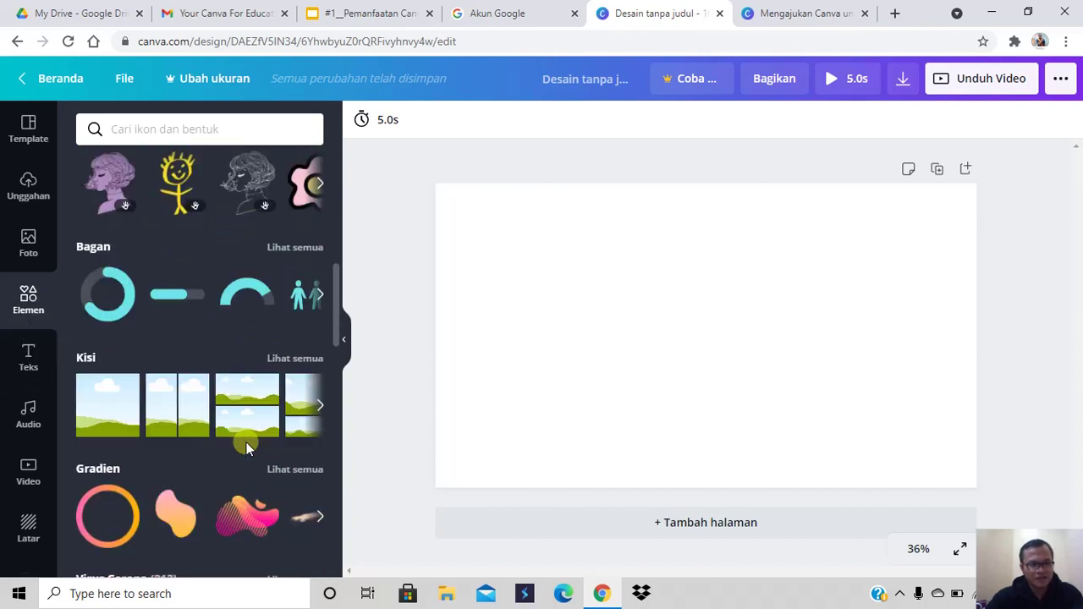
scroll(269, 407, "down", 2)
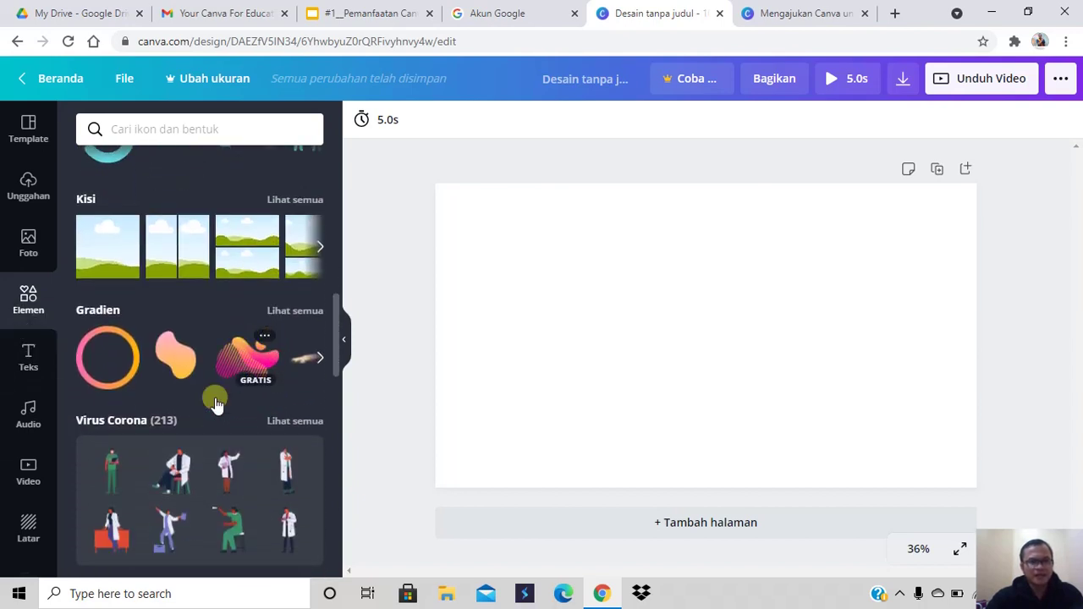
scroll(216, 415, "down", 1)
scroll(216, 448, "down", 8)
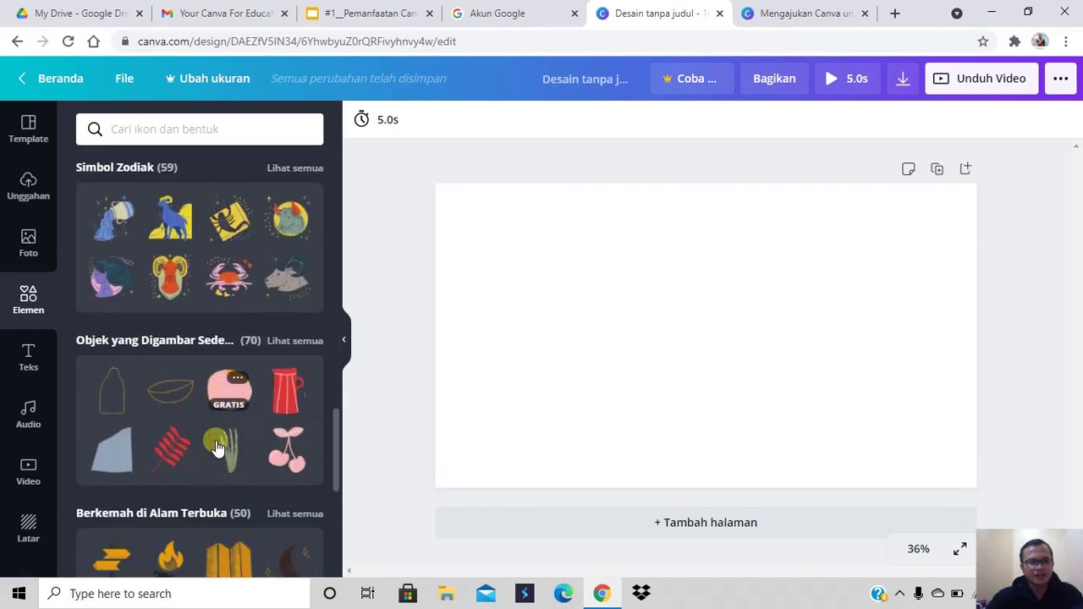
scroll(216, 449, "up", 9)
- Leave the design for the Canva home page, dismiss the free-team tip and open the account options
left_click(58, 78)
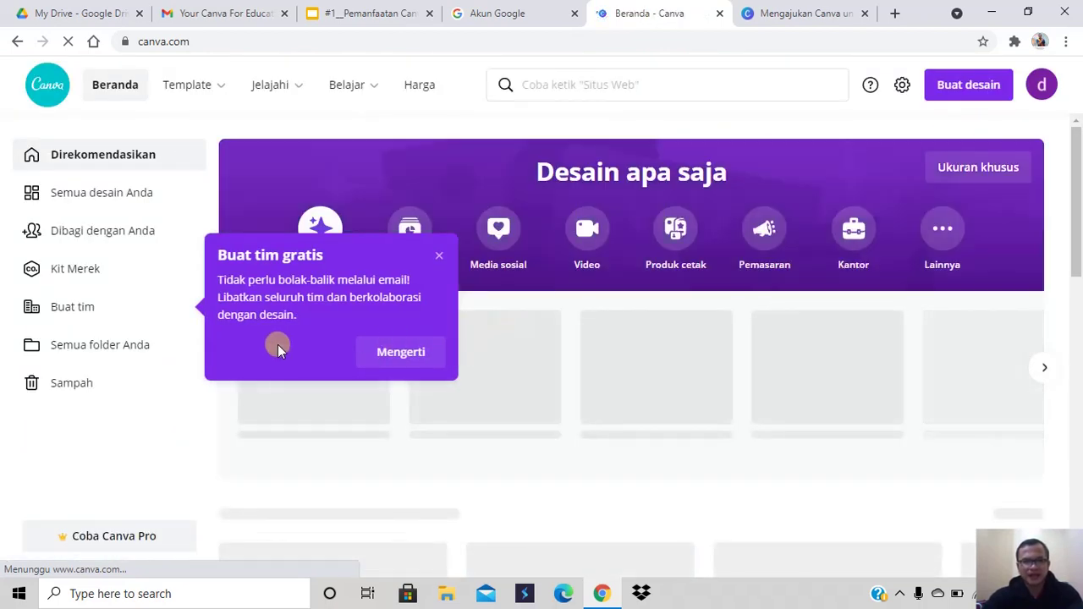
left_click(401, 352)
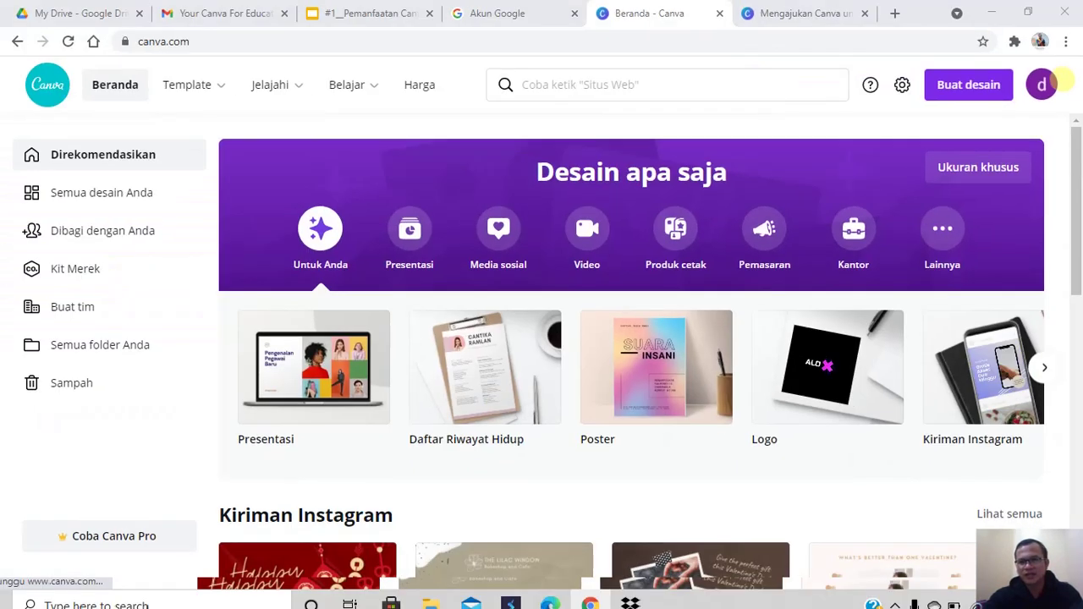
left_click(1045, 85)
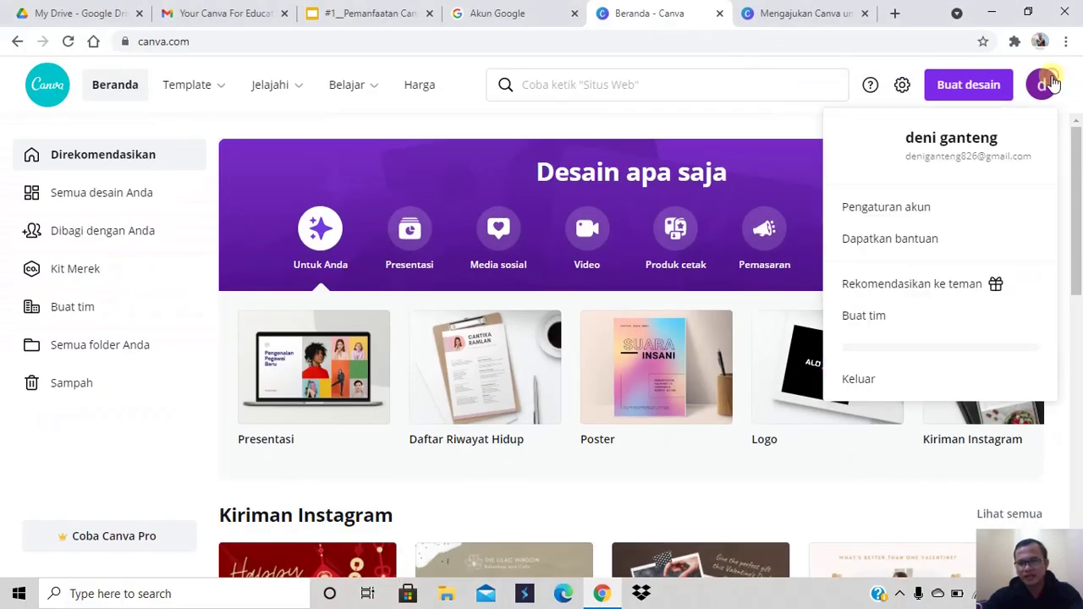